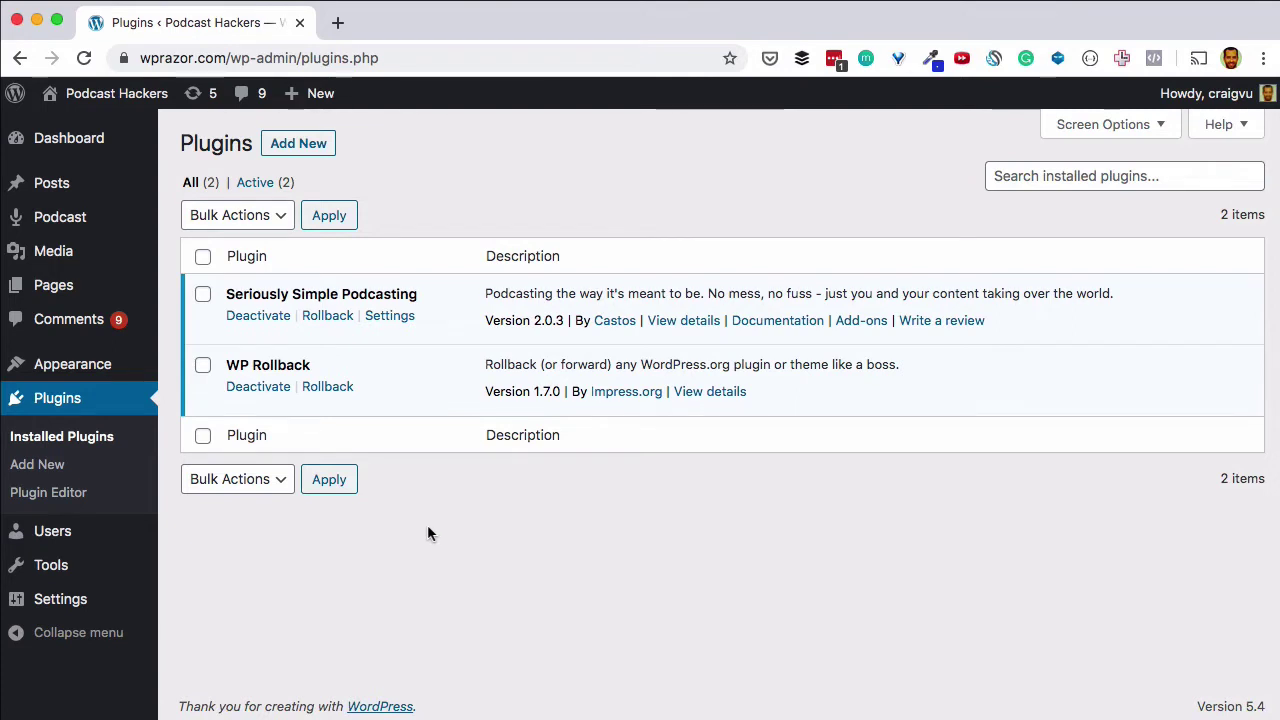
Step: Create a new podcast episode titled "Episode 4: A New Hope"
mouse_move(42, 225)
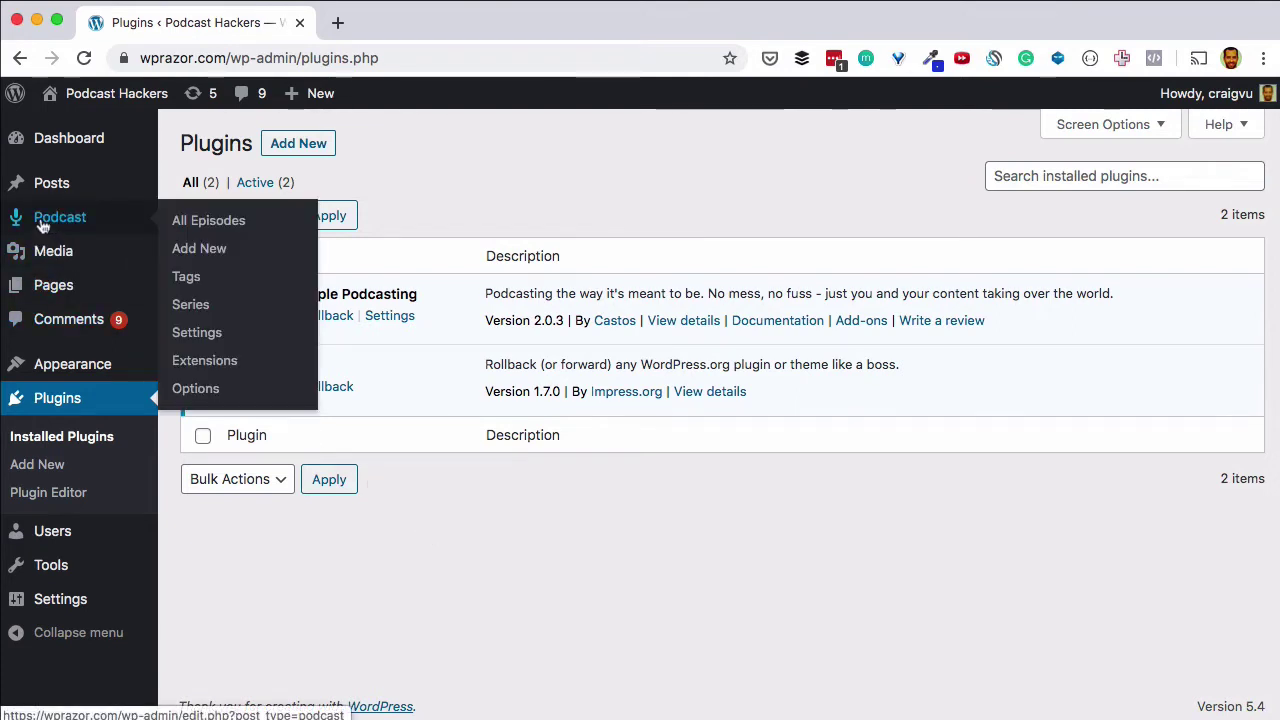
left_click(206, 258)
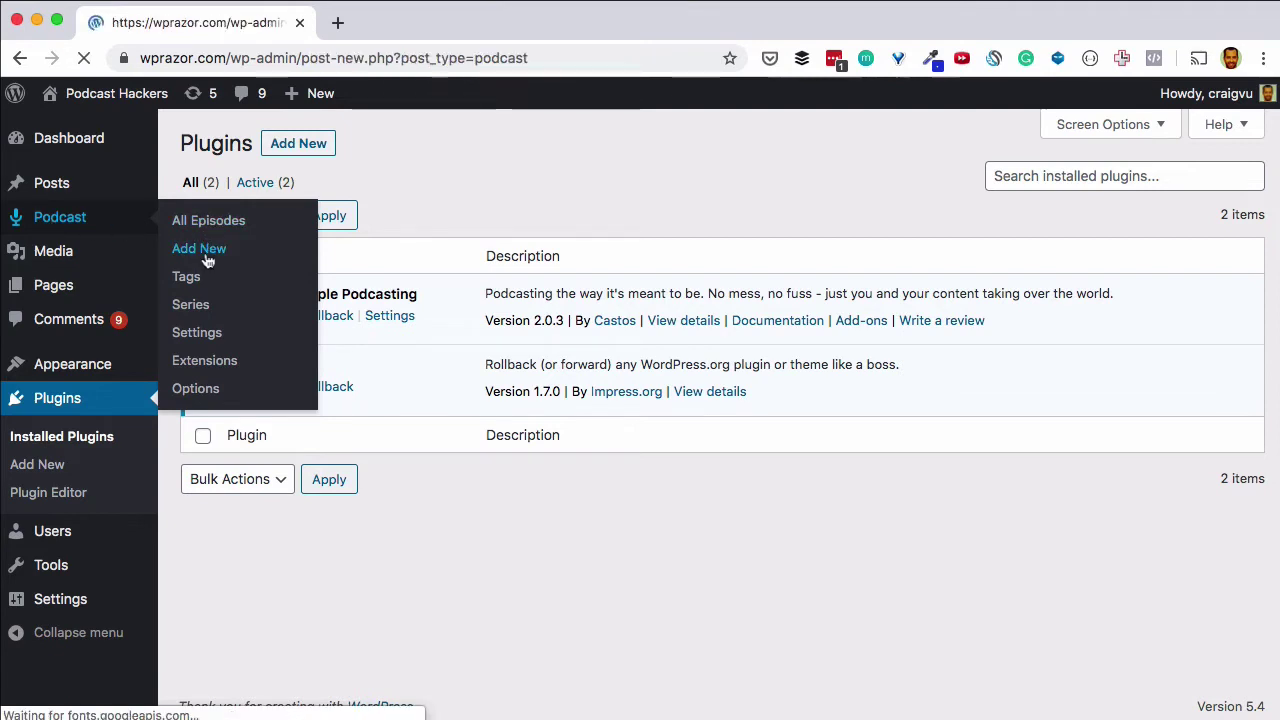
type("Epis")
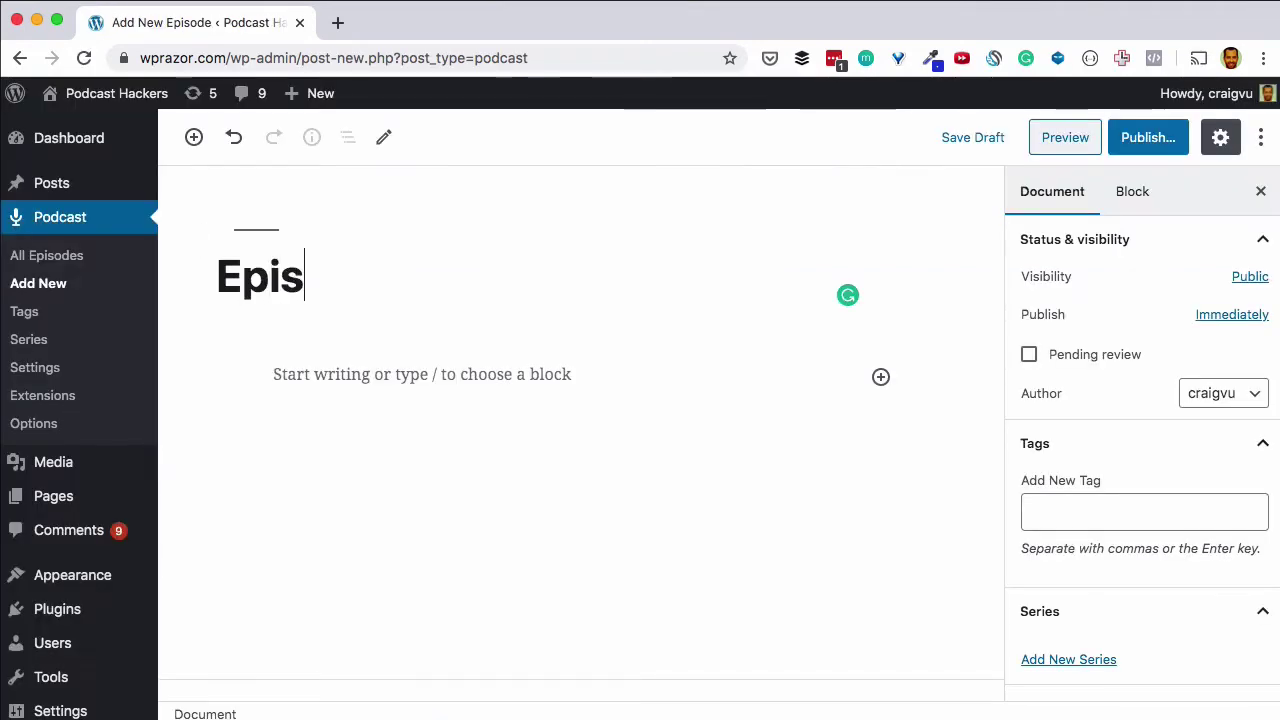
type("ode 4: A New")
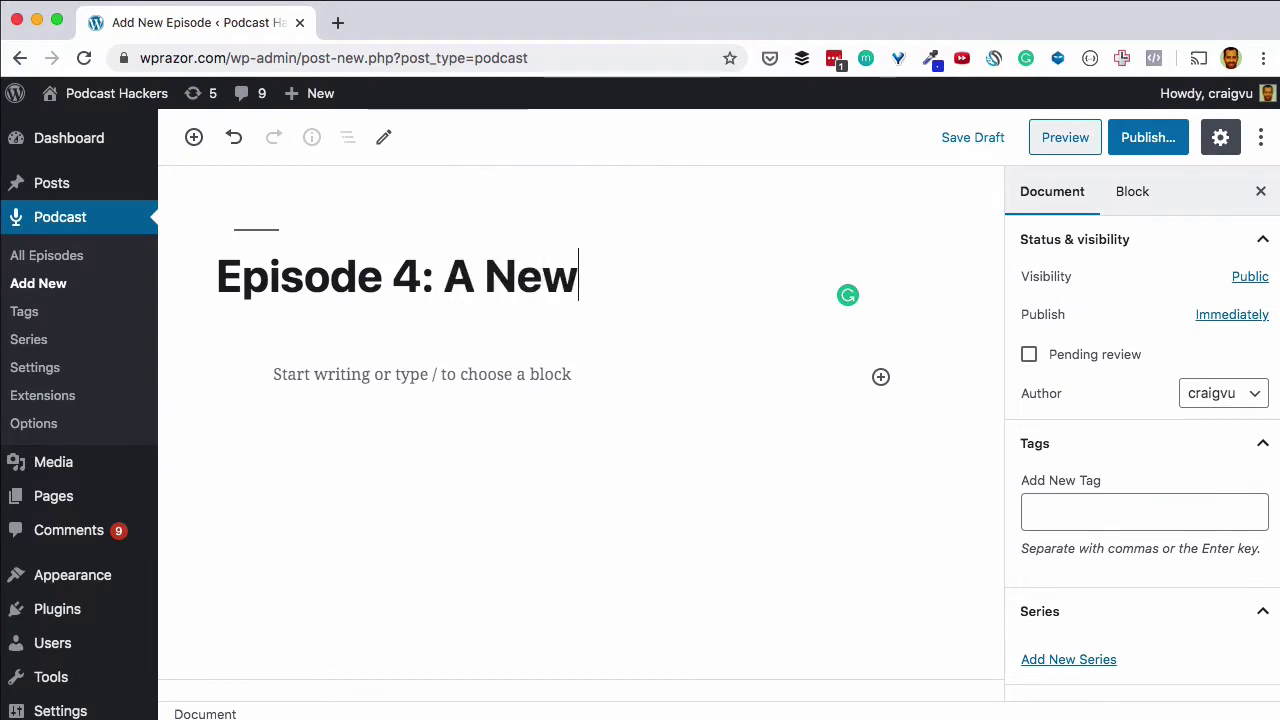
type(" Hope")
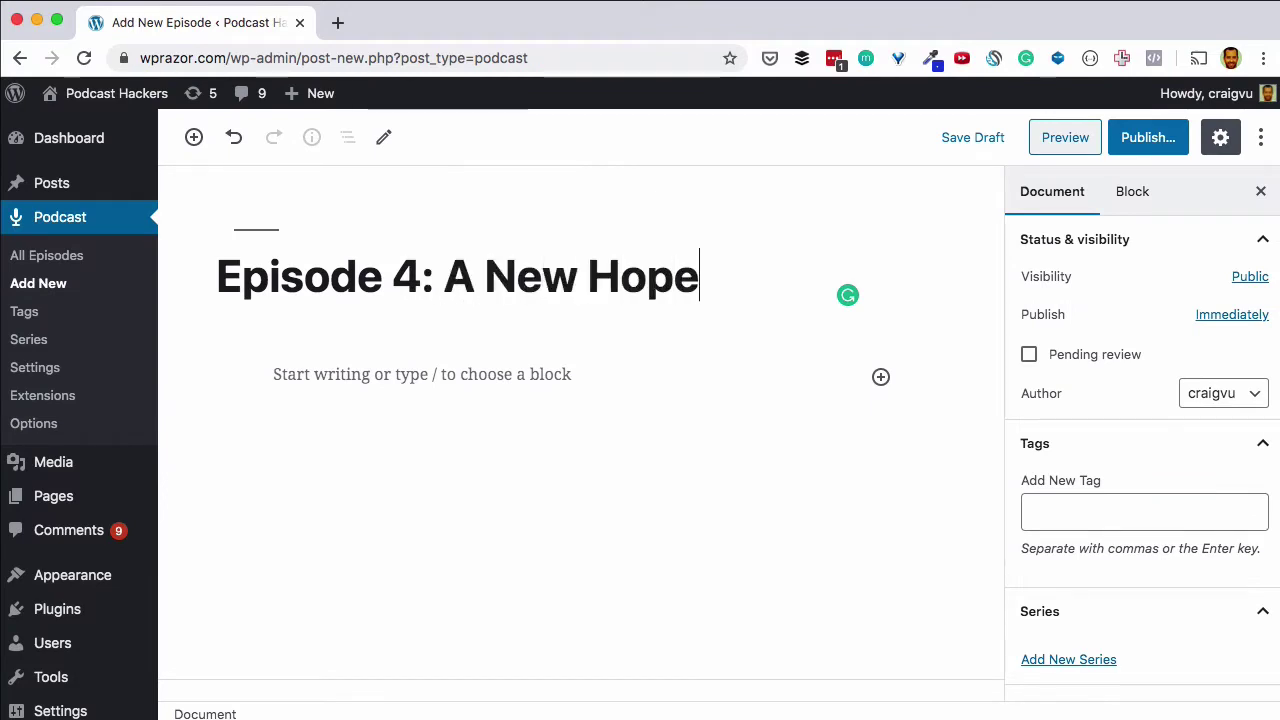
Step: Write two description paragraphs: "This is the description. It tells all about what the episode is about." and "You can even include images and links here."
left_click(289, 372)
type("This is the description. It tells all about what the episode is about.")
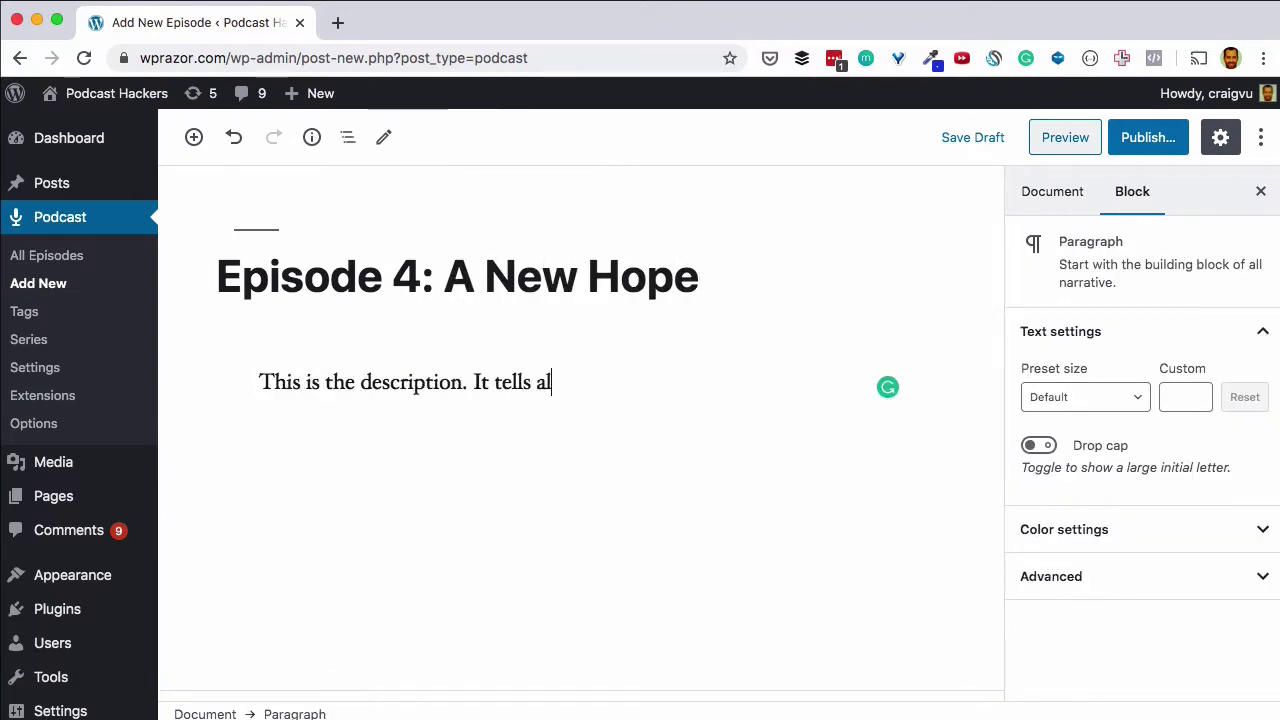
key("Return")
type("You can even include images and links here.")
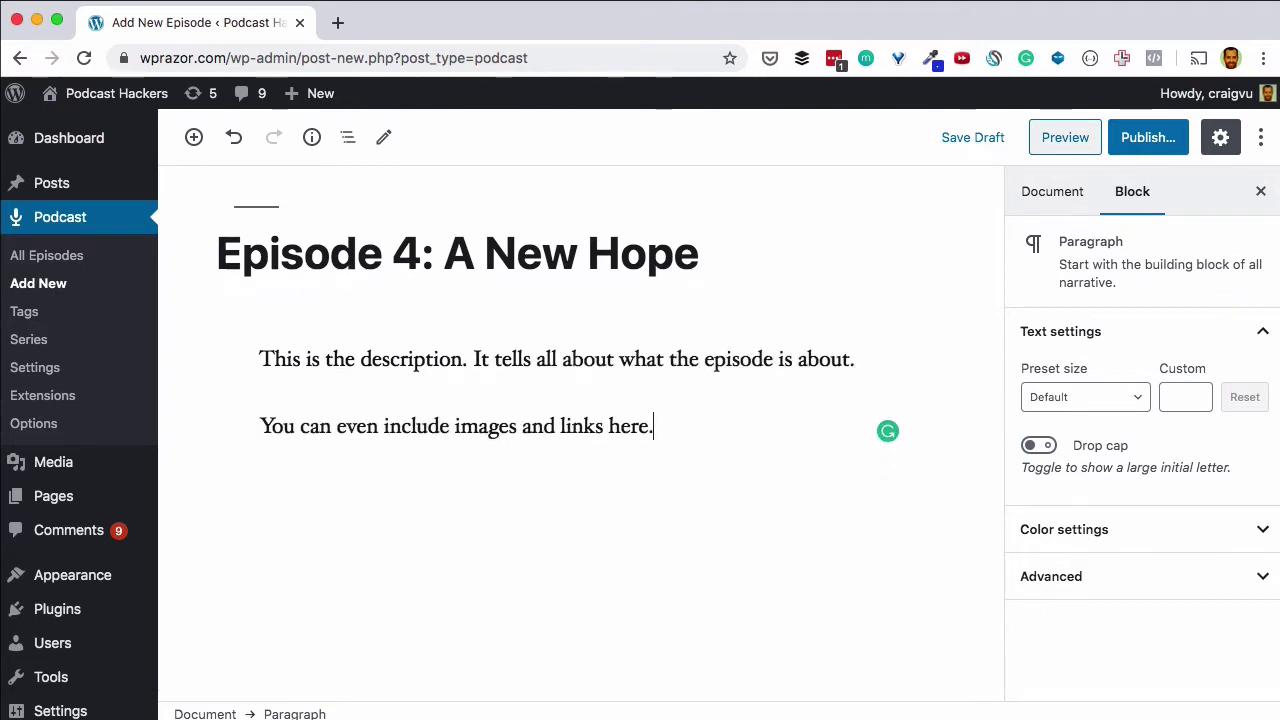
Step: Attach the existing audio file 001-What-Should-You-Do-When-You-re-Interested-.mp3 from the media library as the episode's podcast file
scroll(265, 360, "down", 10)
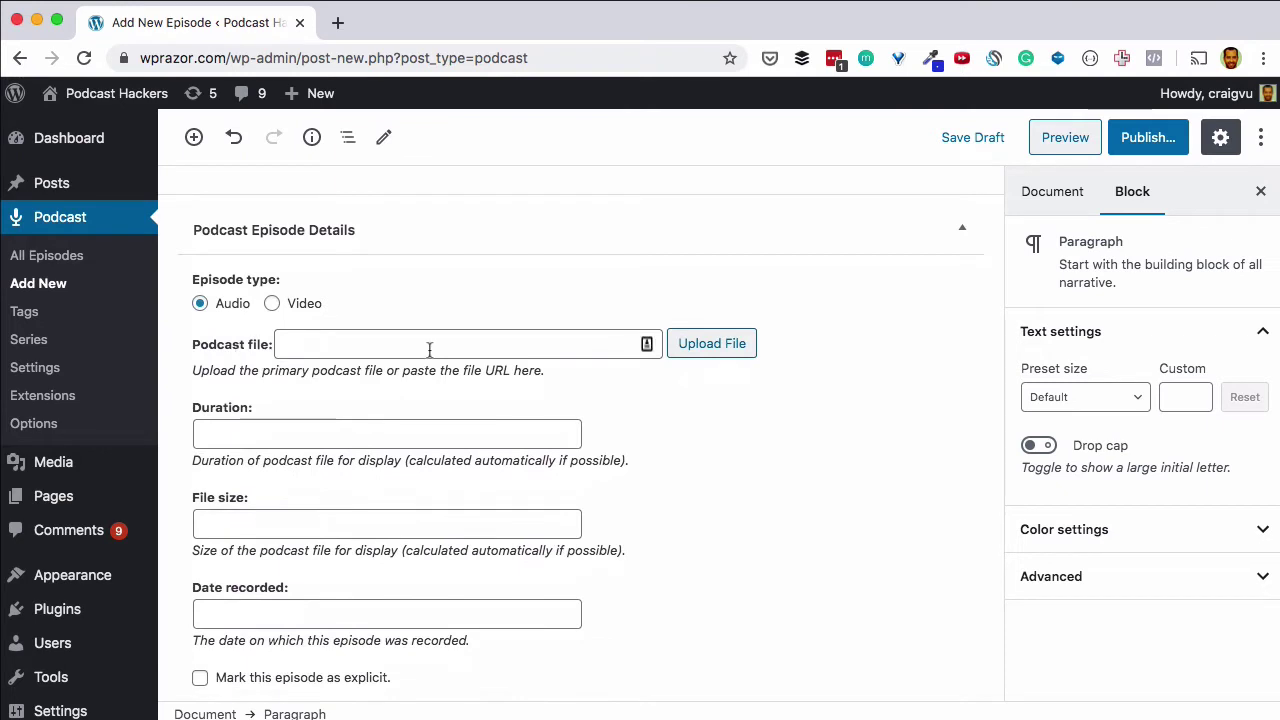
left_click(724, 351)
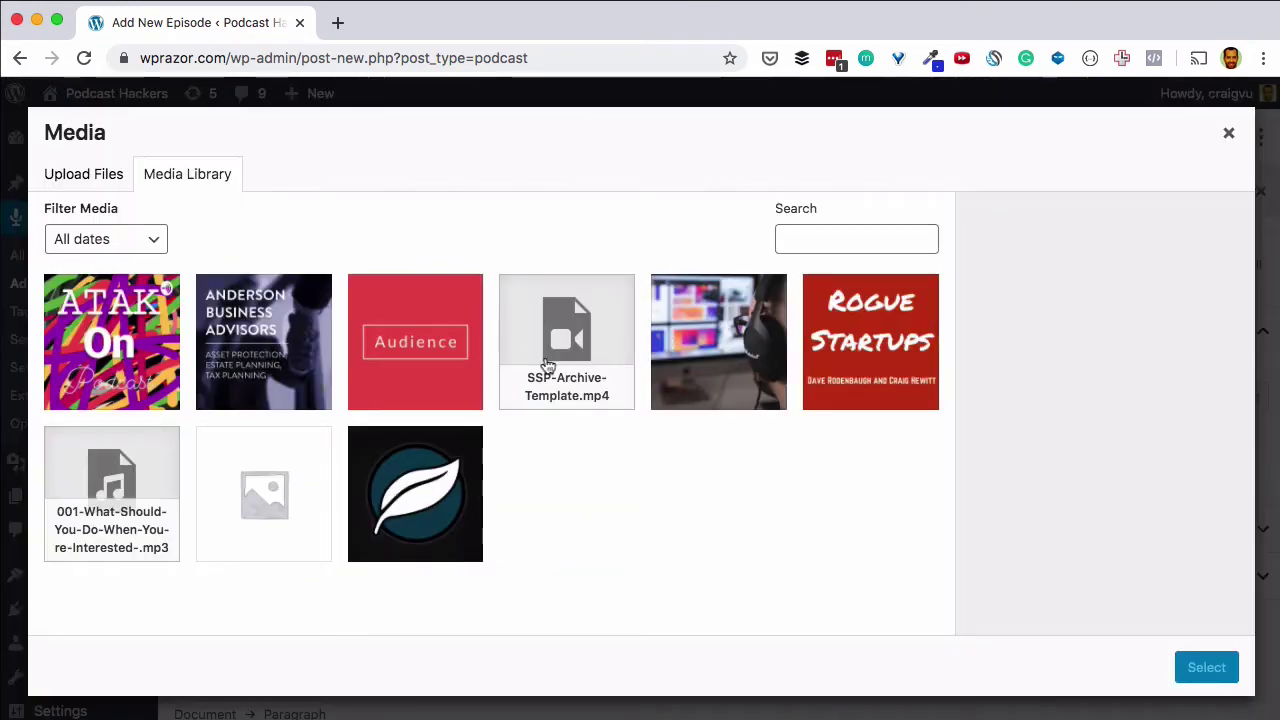
left_click(138, 482)
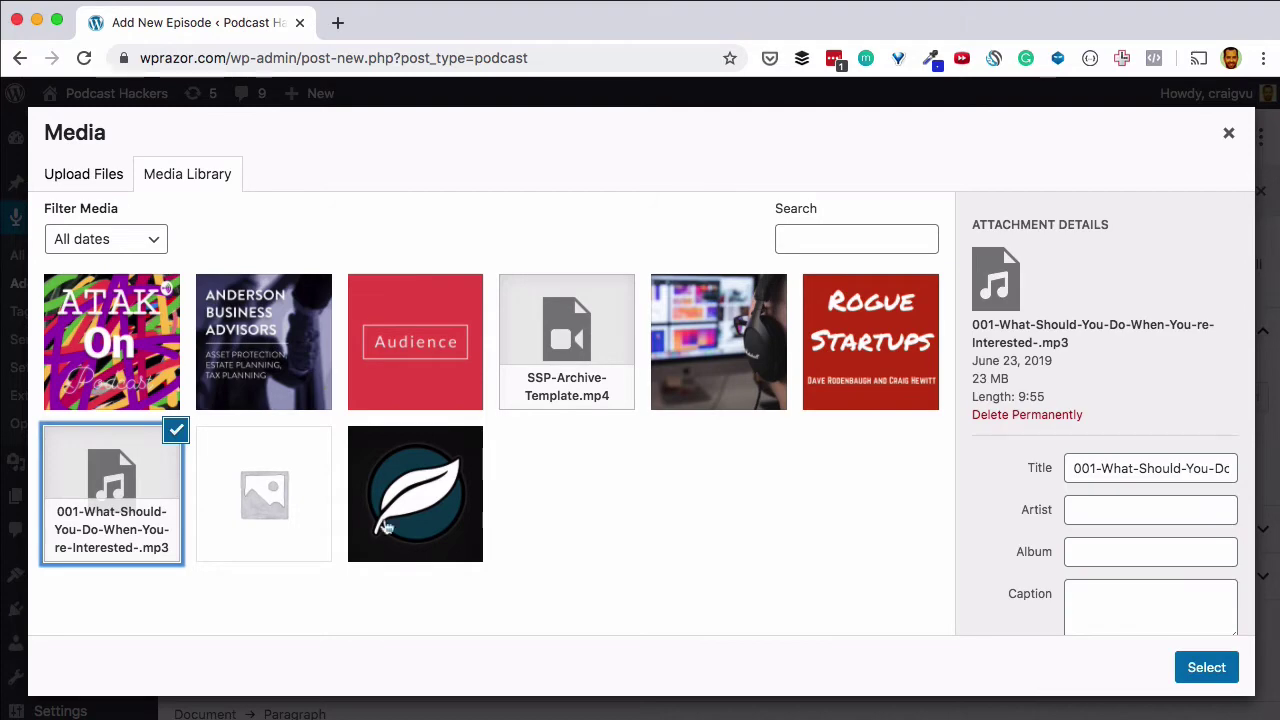
left_click(1204, 667)
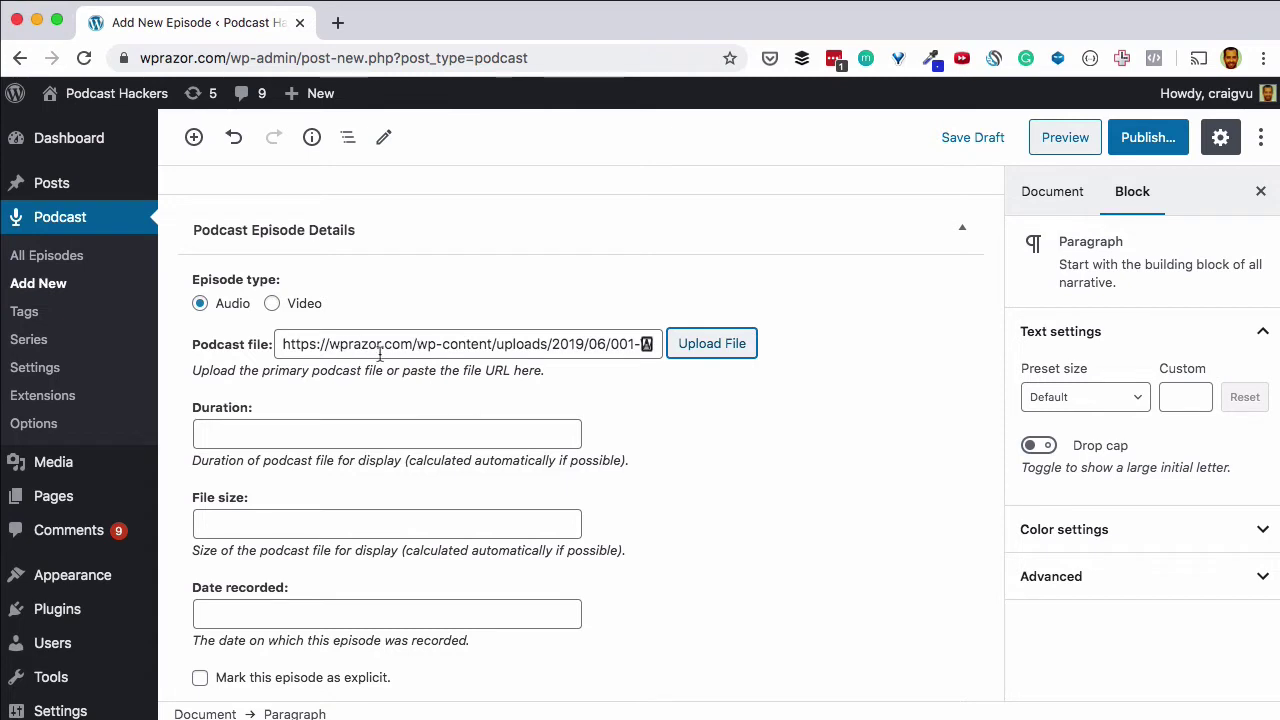
Step: Check the episode's title and description, and publish the episode with public visibility
scroll(590, 415, "up", 5)
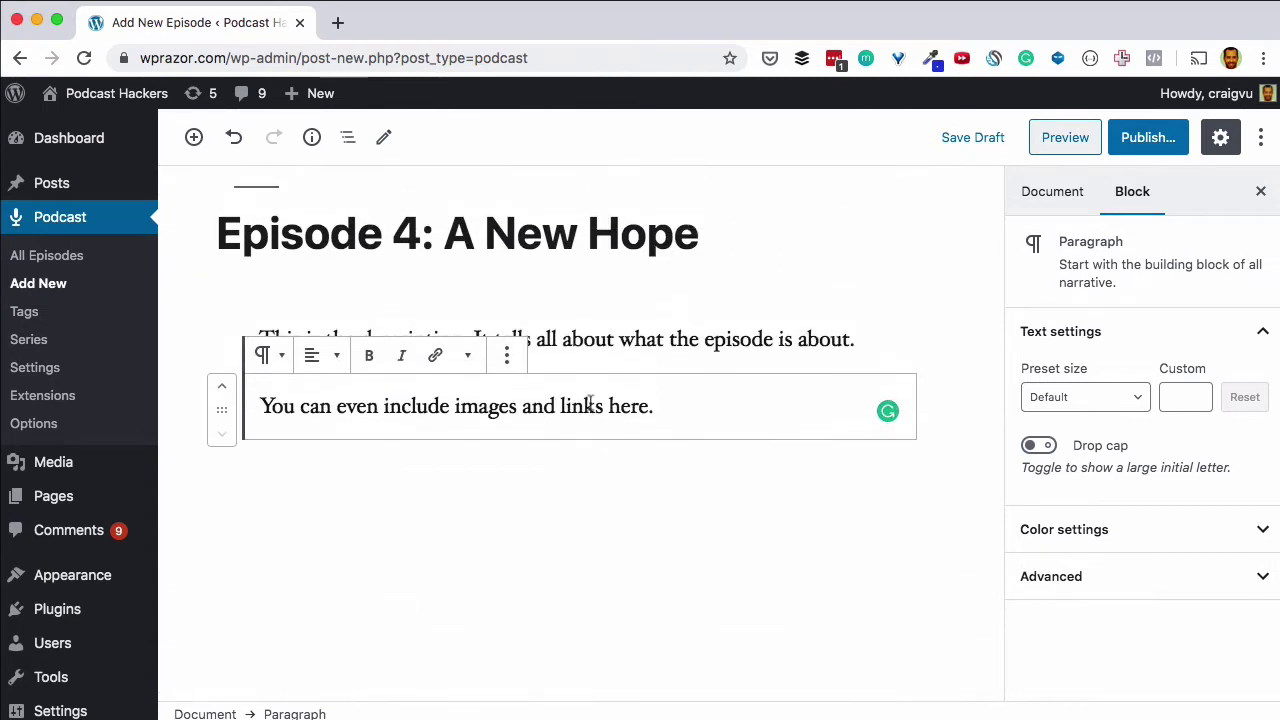
left_click(594, 340)
left_click(578, 238)
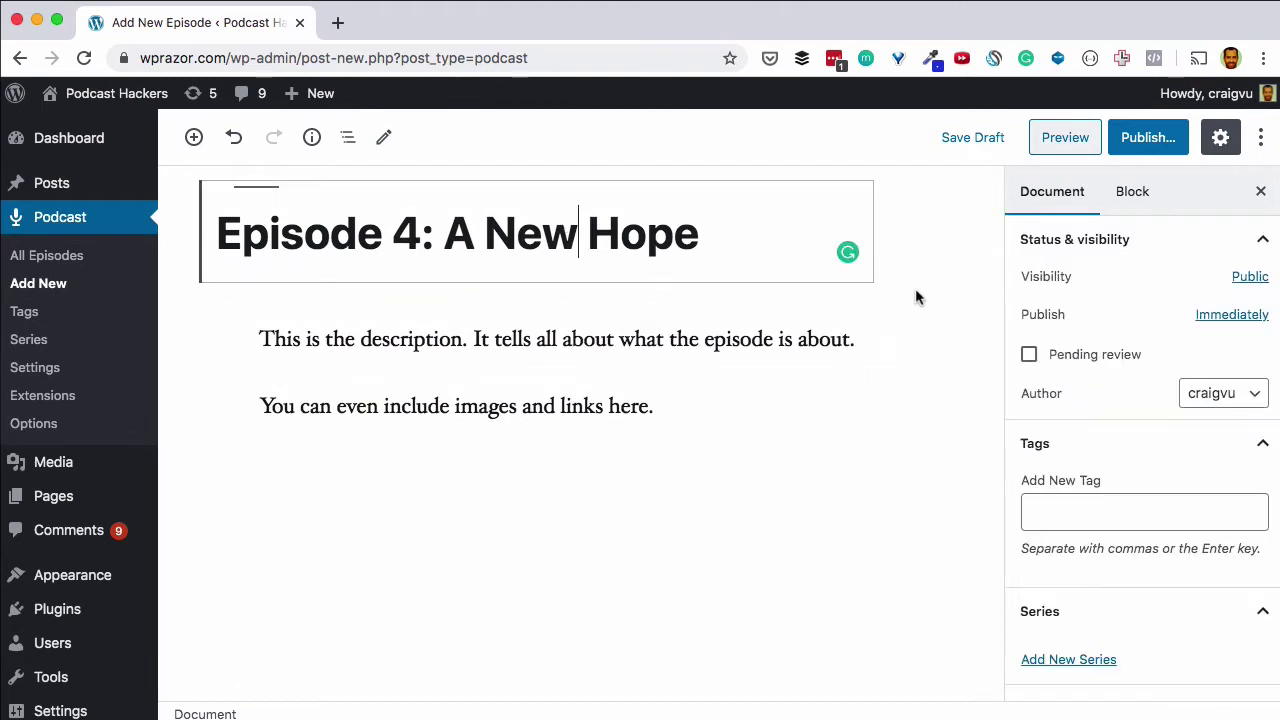
left_click(1142, 140)
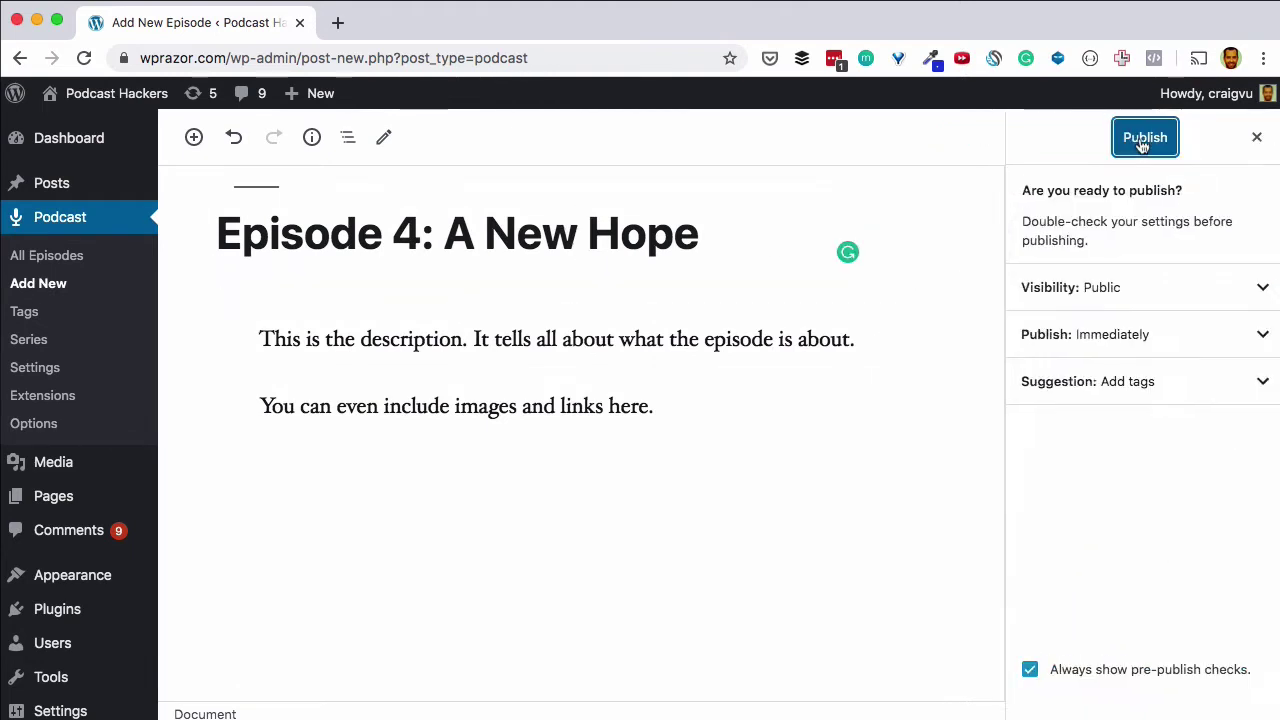
left_click(1143, 138)
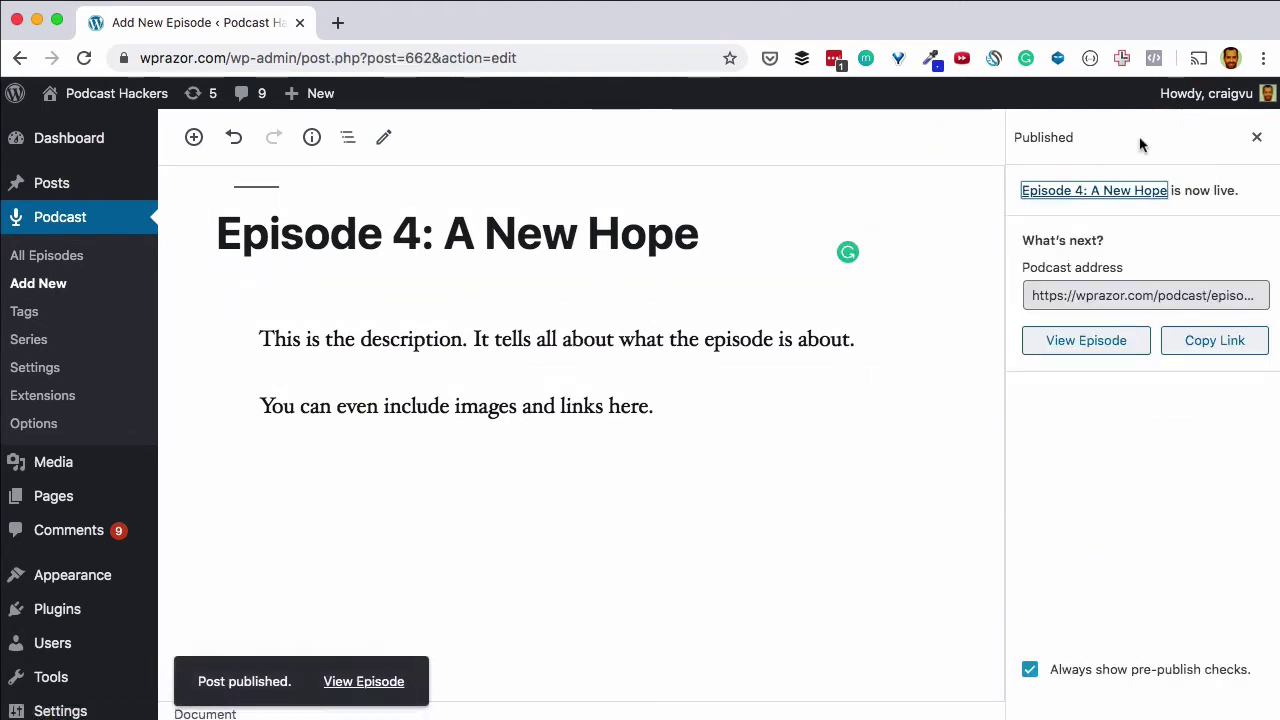
Step: View the published episode on the live site and play its audio in the embedded player
left_click(360, 682)
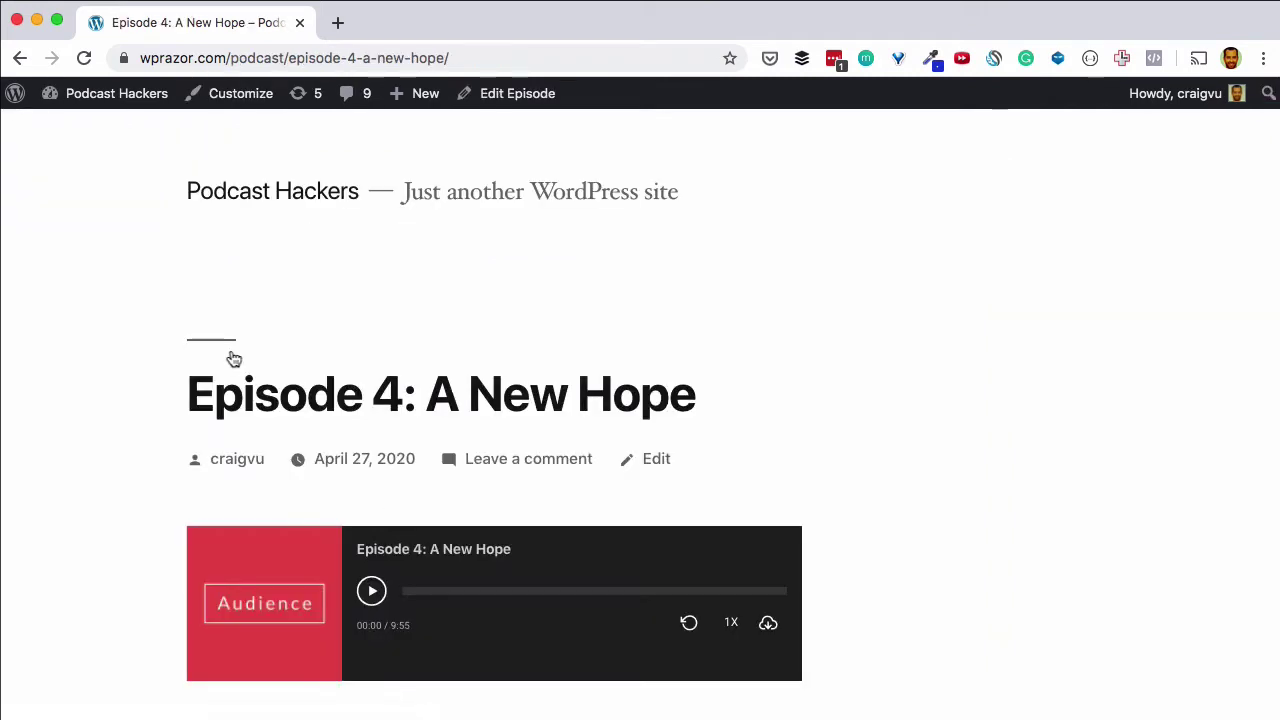
scroll(232, 358, "down", 5)
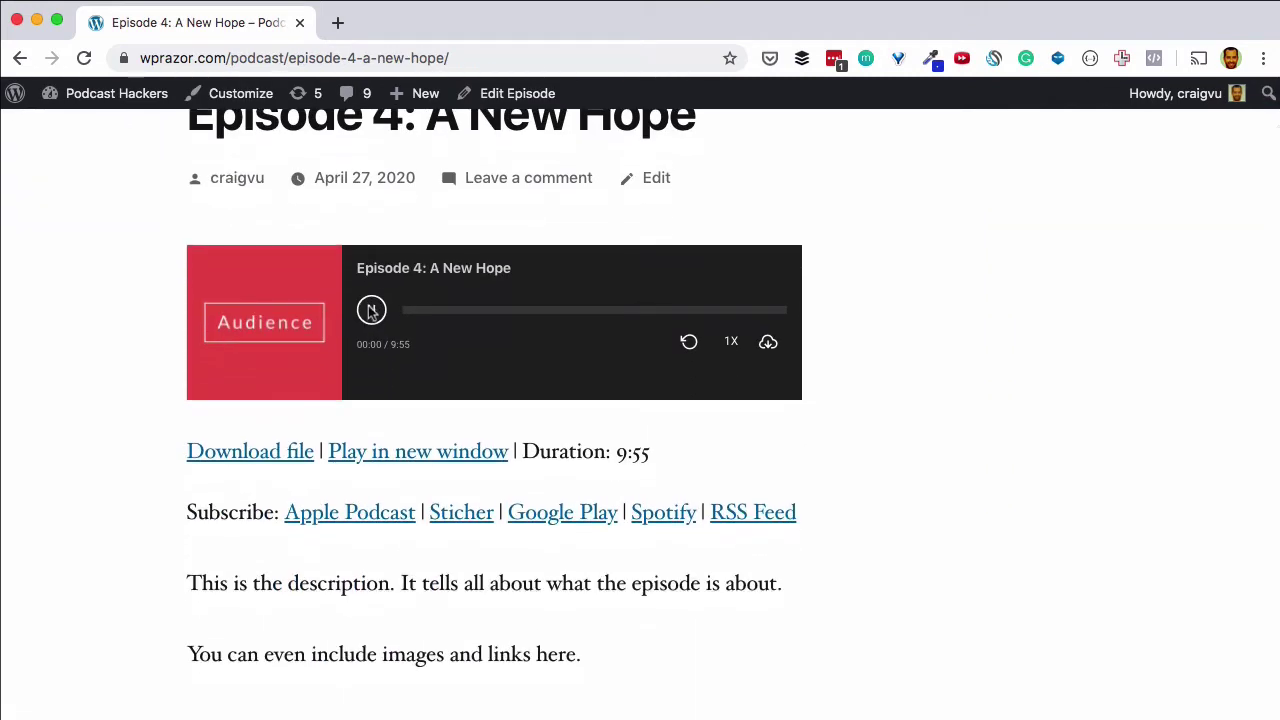
left_click(371, 311)
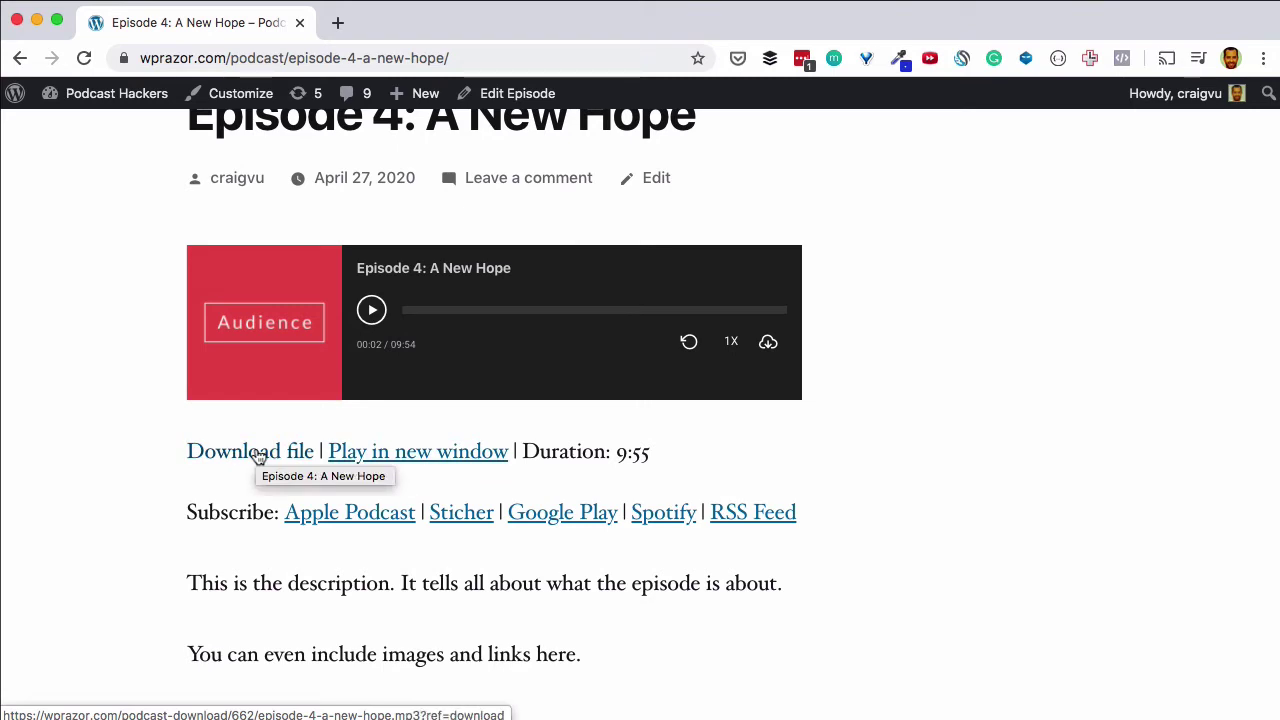
Step: Open the podcast settings and examine the feed details, from title, categories, description and cover image through to the podcast directory URLs
mouse_move(120, 95)
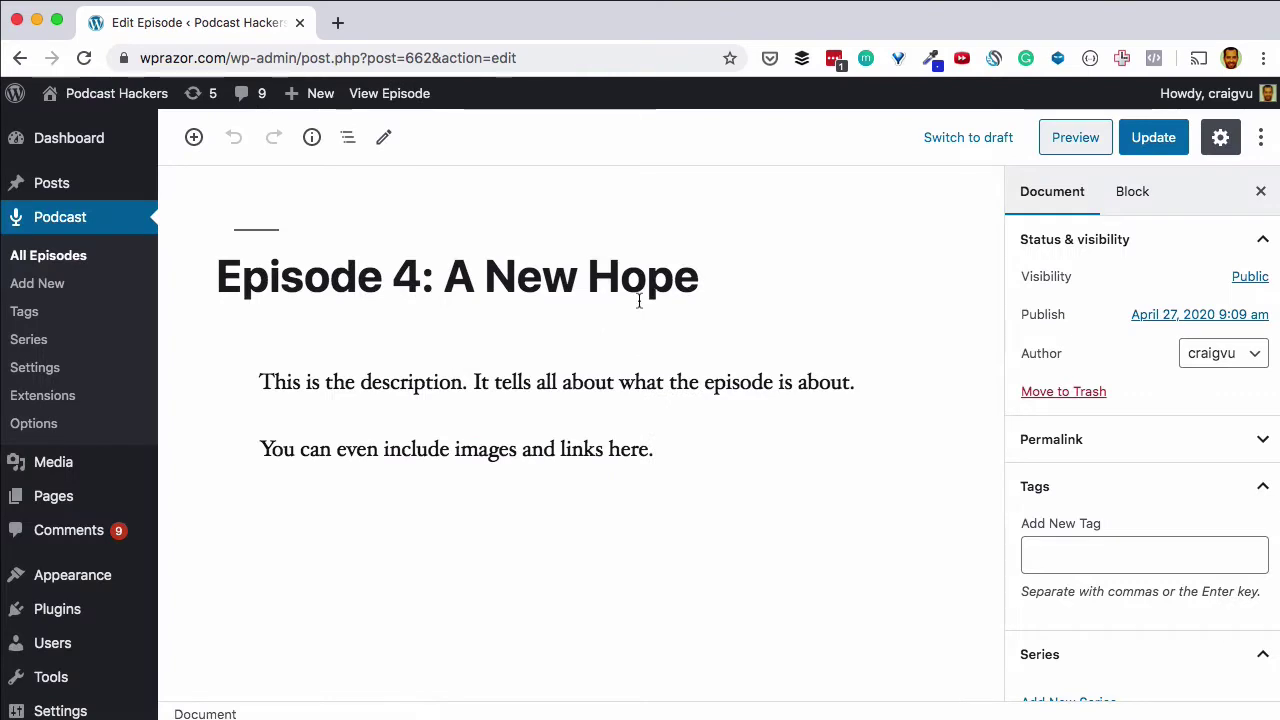
left_click(33, 370)
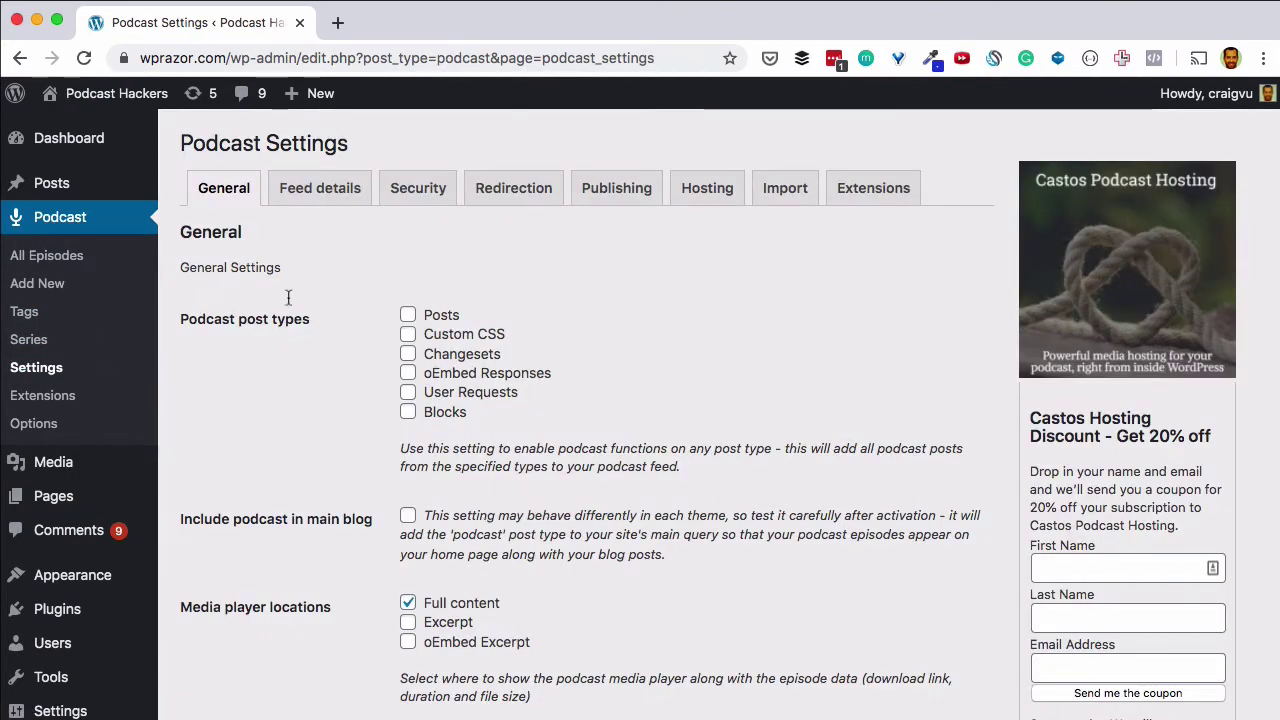
left_click(307, 192)
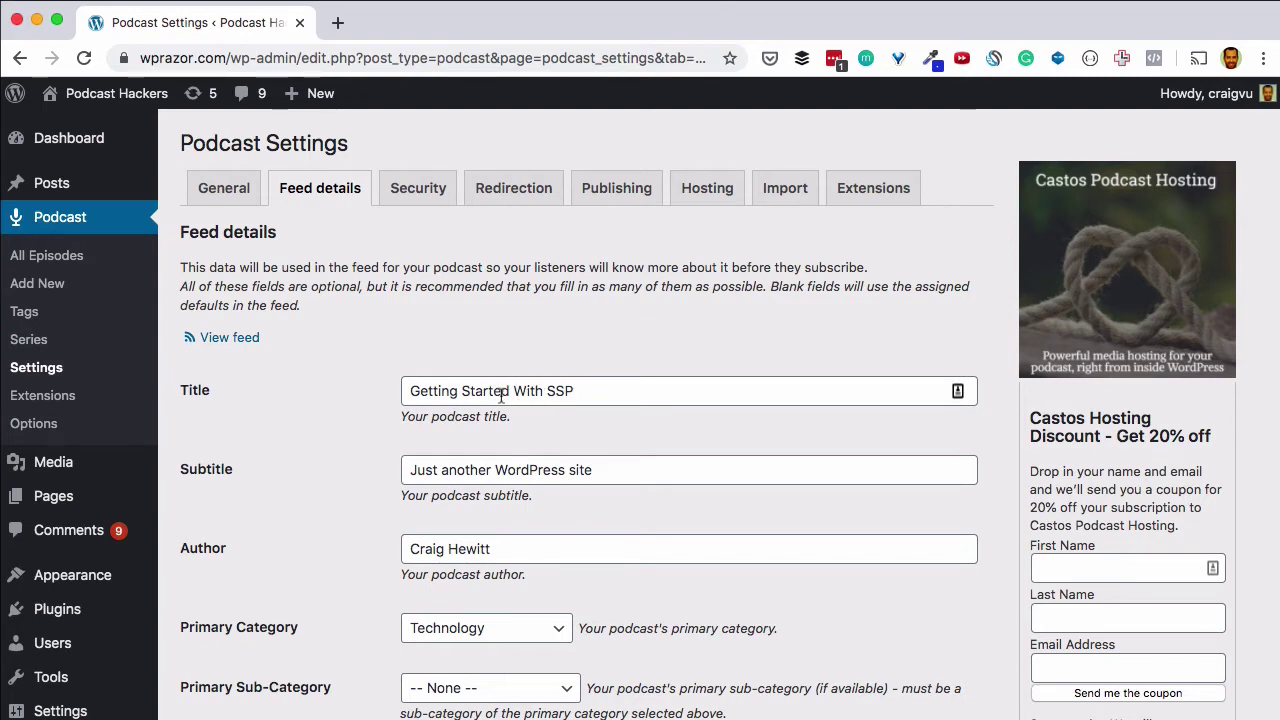
scroll(501, 394, "down", 1)
scroll(490, 417, "down", 2)
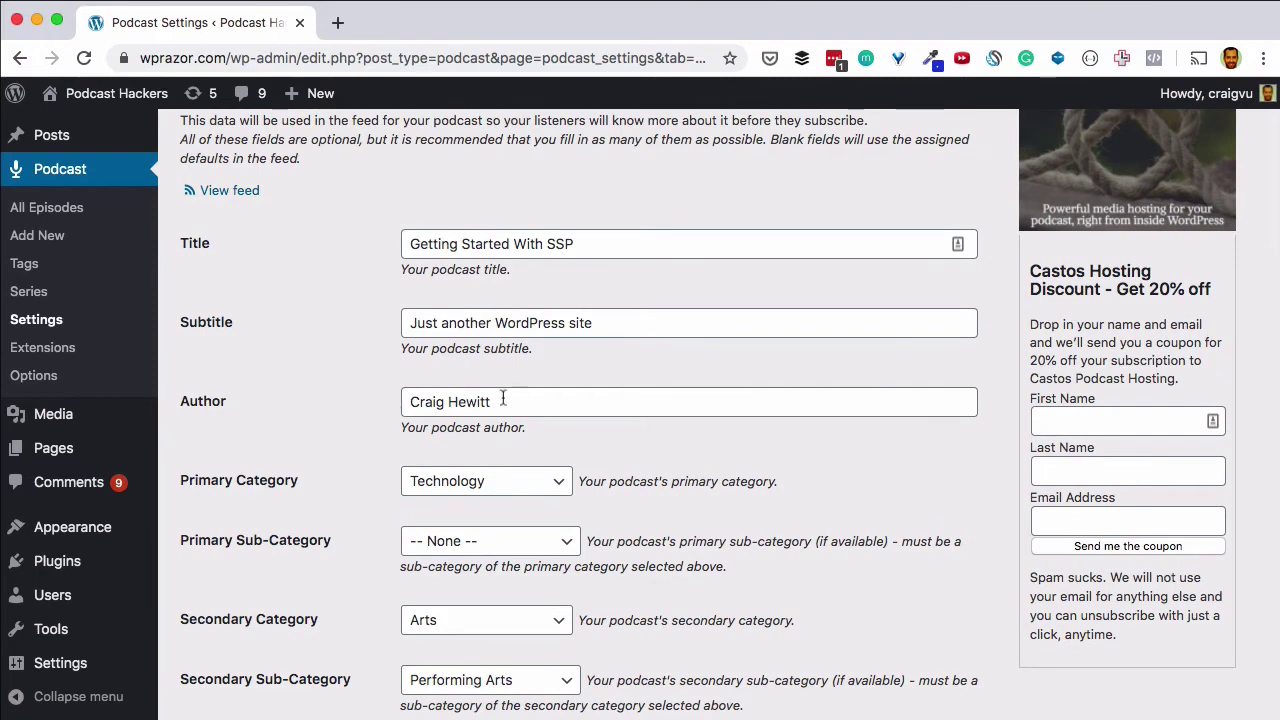
scroll(317, 363, "down", 3)
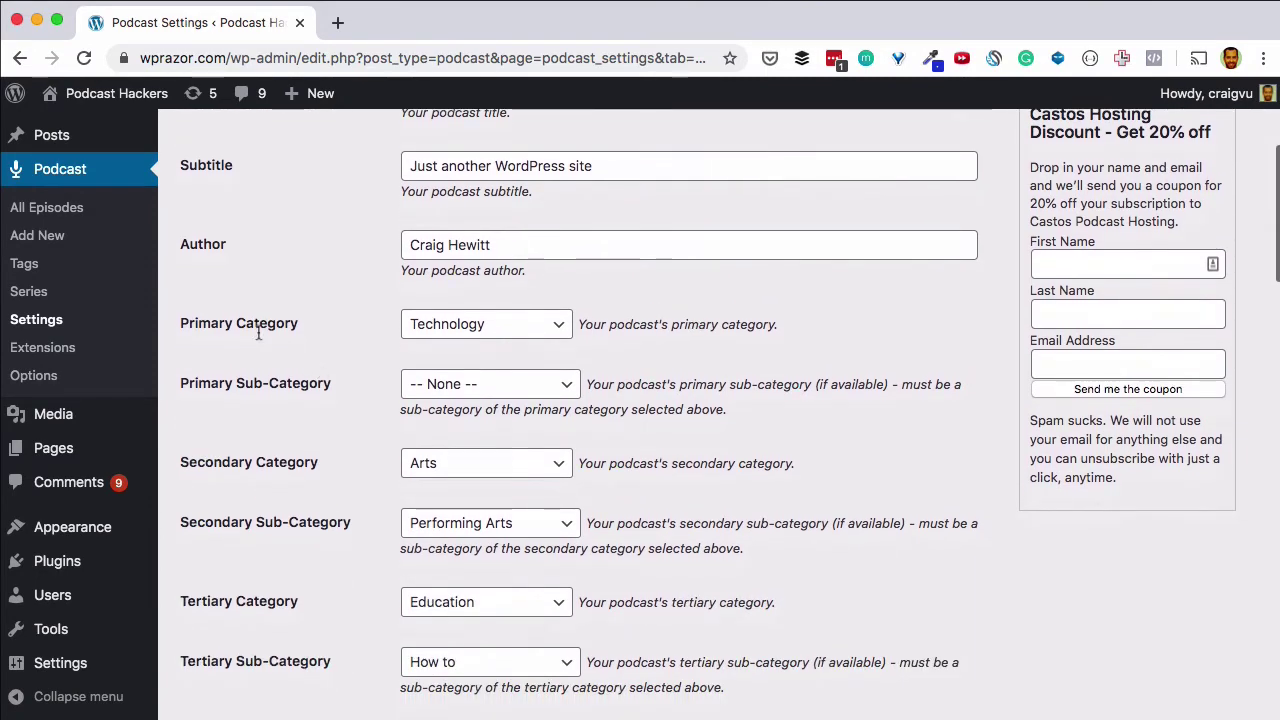
scroll(297, 380, "down", 2)
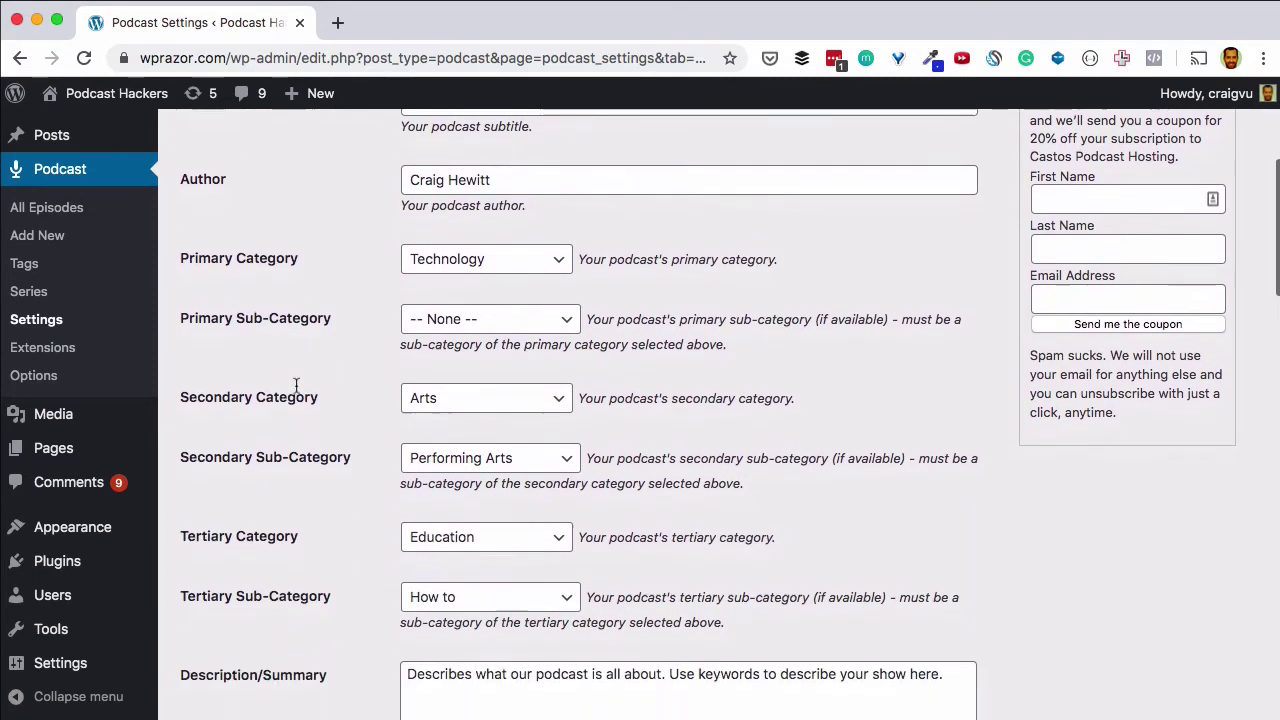
scroll(296, 385, "down", 1)
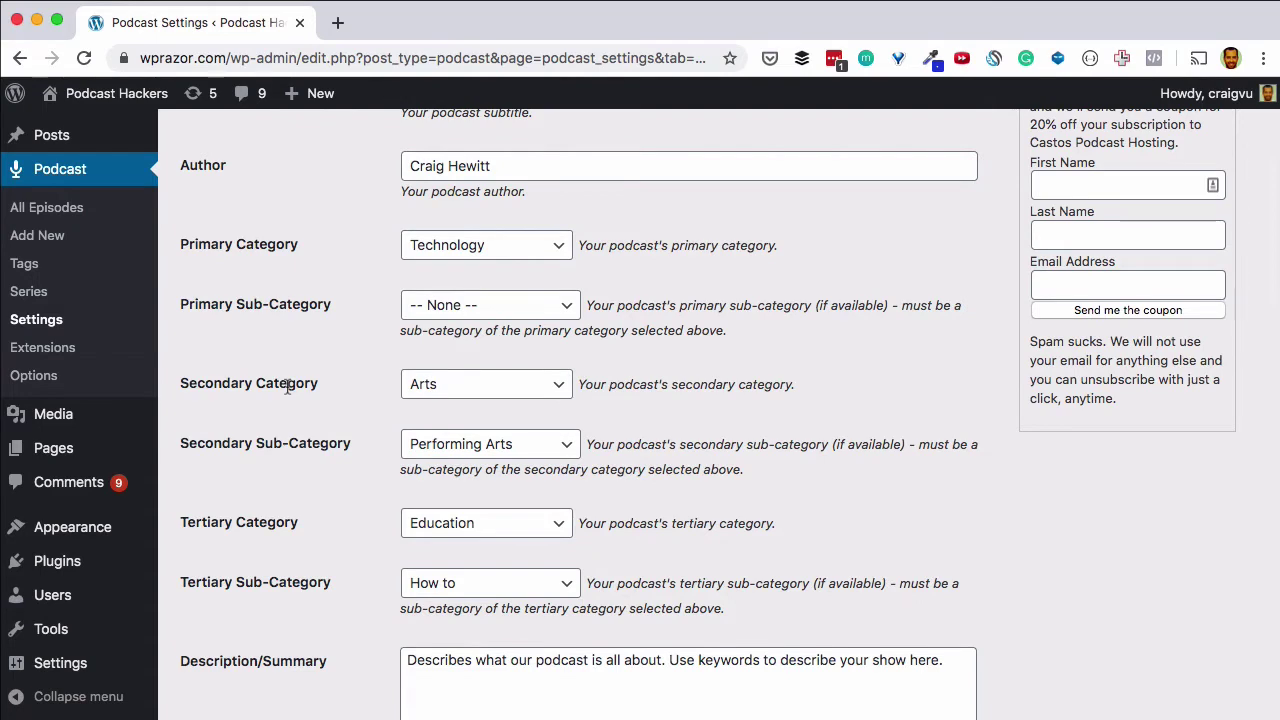
scroll(287, 386, "down", 7)
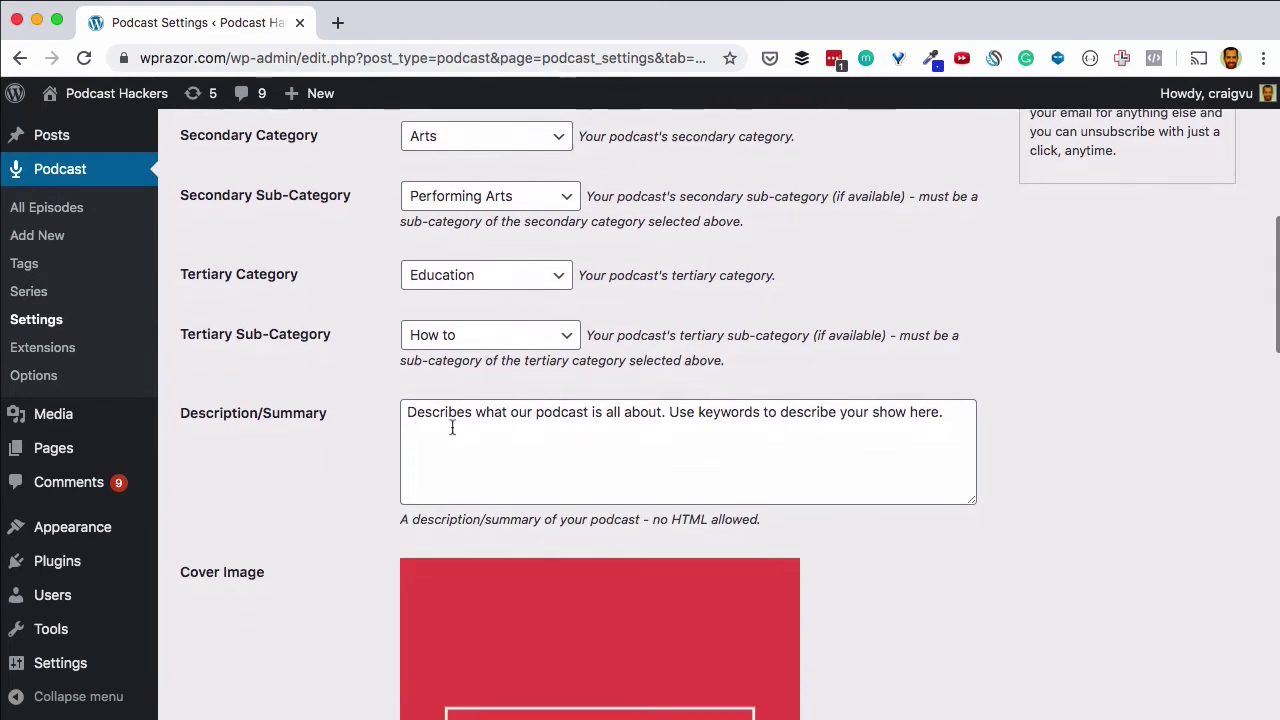
scroll(312, 410, "down", 10)
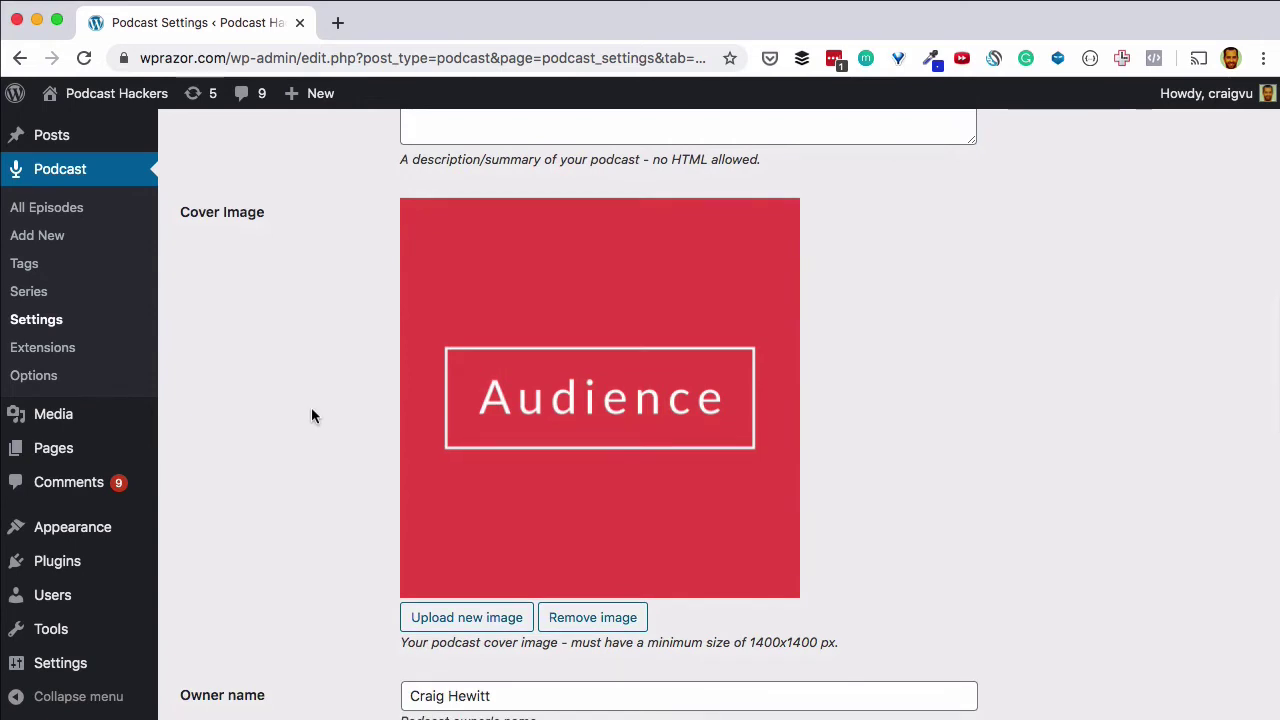
scroll(311, 409, "down", 1)
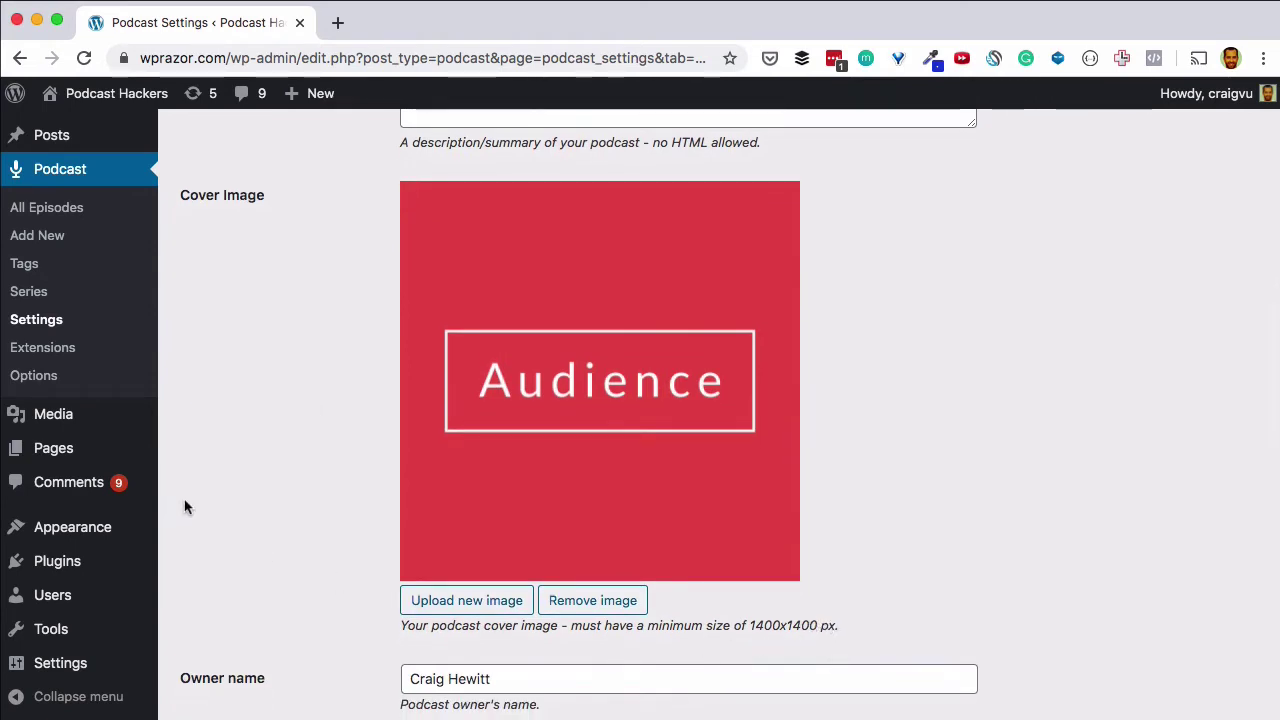
scroll(234, 500, "down", 10)
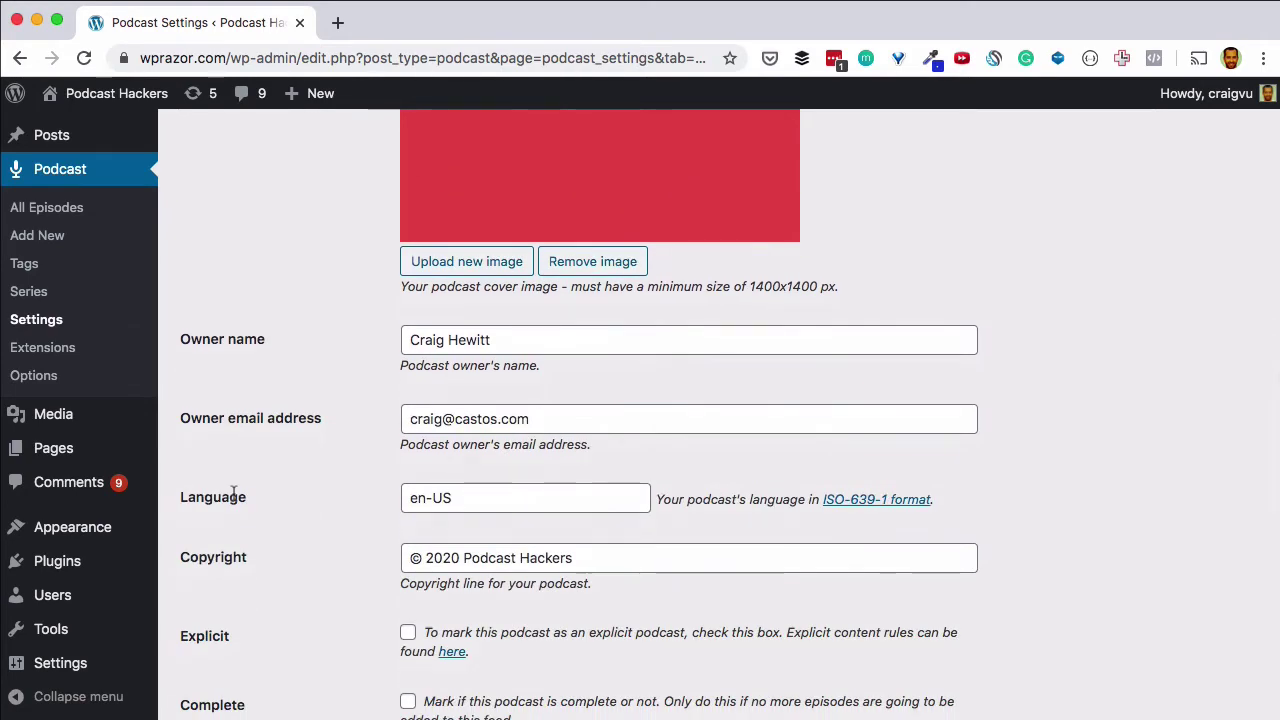
scroll(280, 360, "down", 4)
scroll(280, 368, "down", 20)
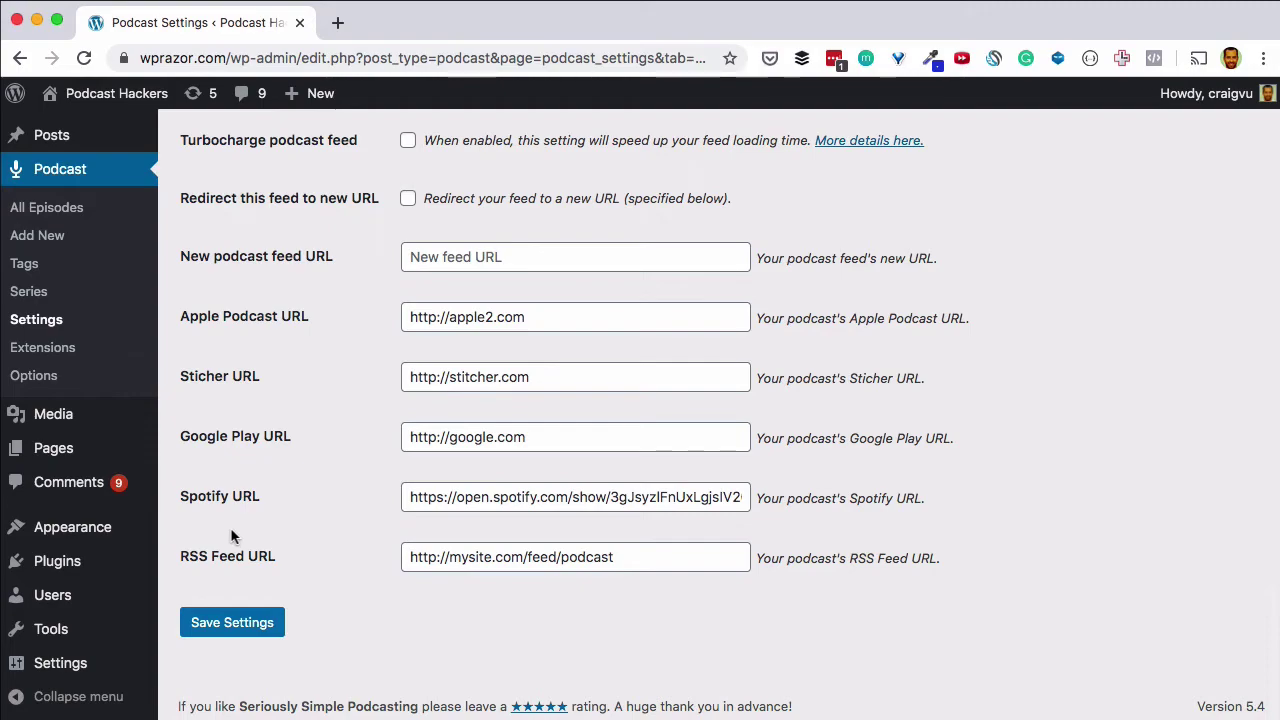
scroll(230, 527, "up", 20)
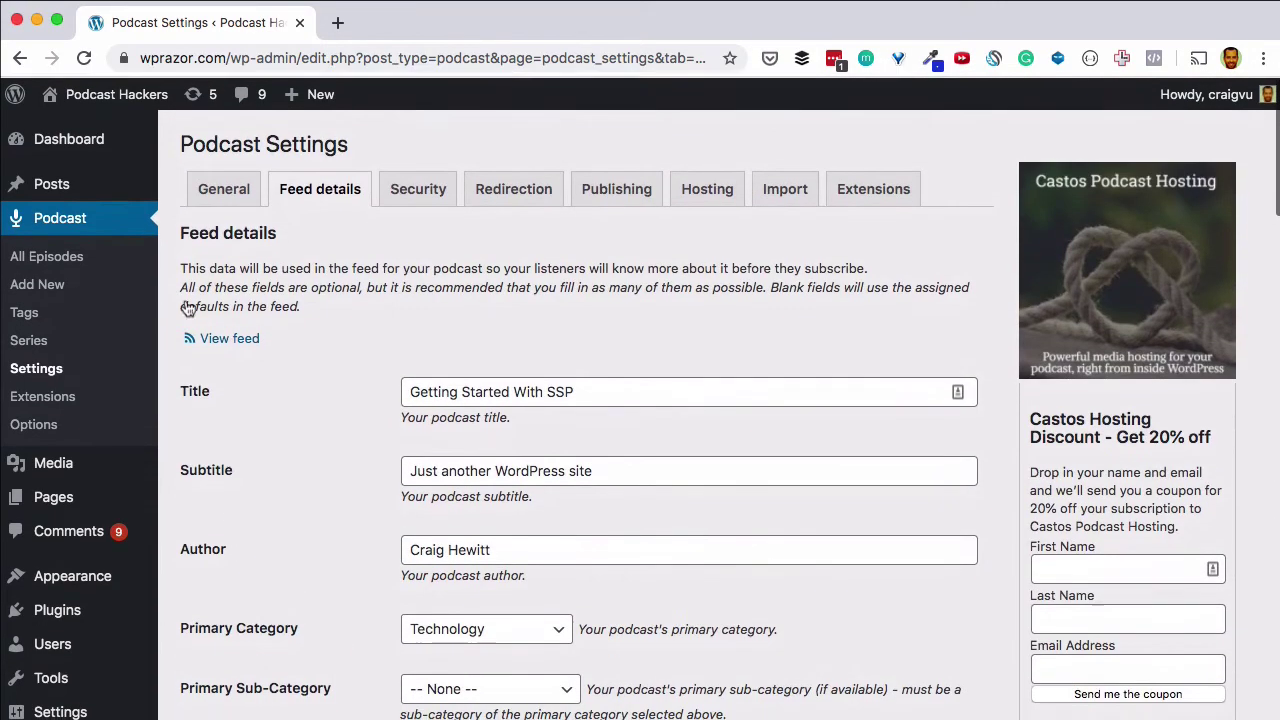
Step: Examine the general podcast settings, from post types and media player locations, position and visibility through to player style and colours
left_click(223, 189)
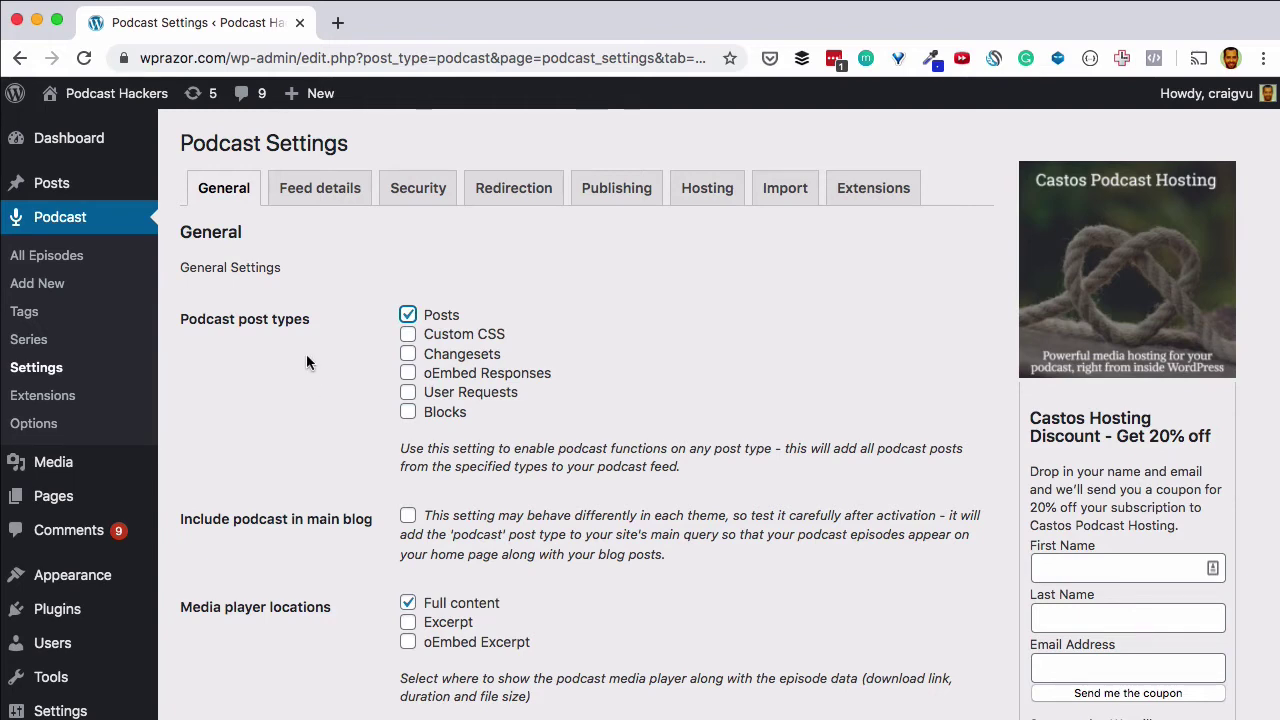
scroll(310, 356, "down", 5)
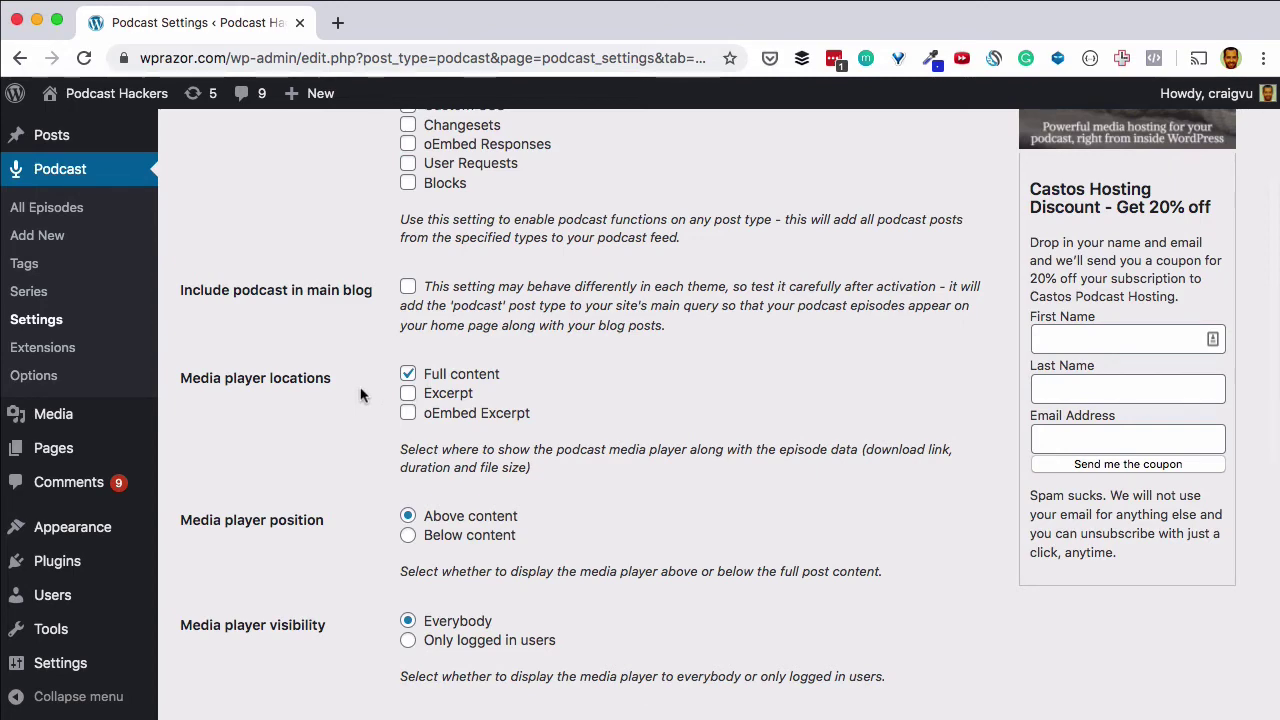
scroll(331, 397, "down", 3)
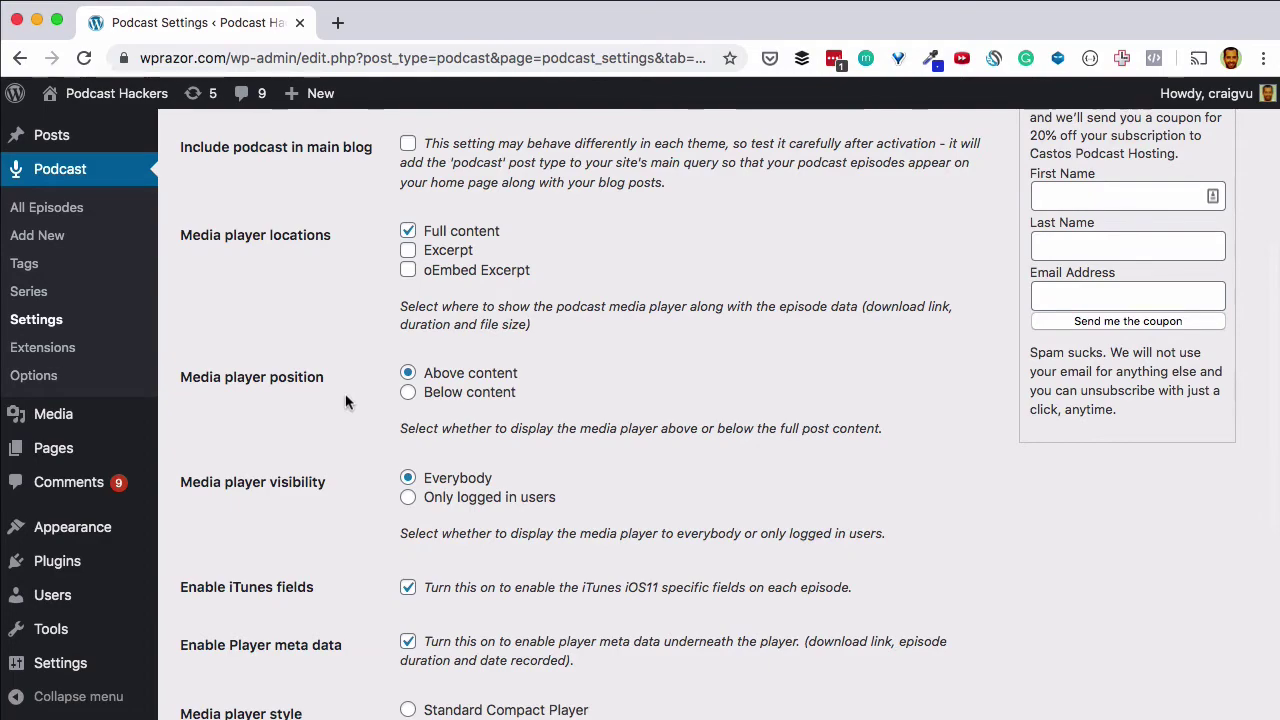
scroll(346, 401, "down", 1)
scroll(346, 401, "down", 1)
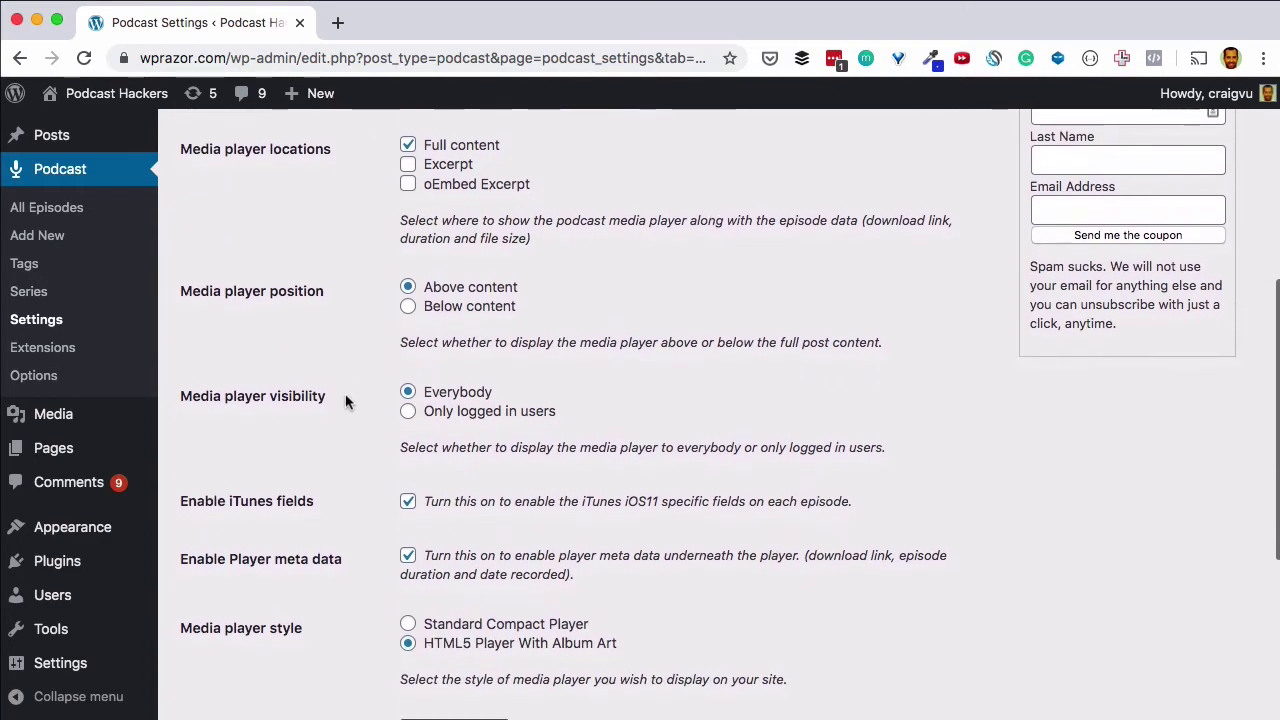
scroll(345, 401, "down", 5)
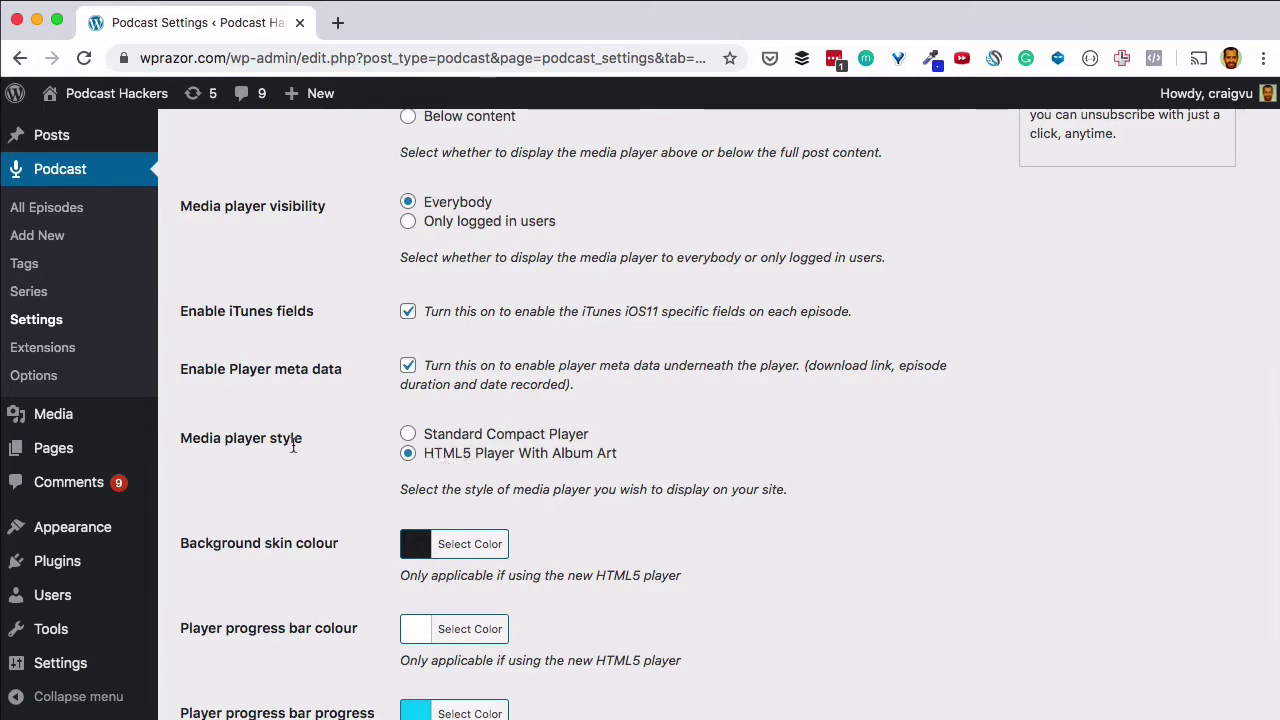
scroll(295, 447, "down", 2)
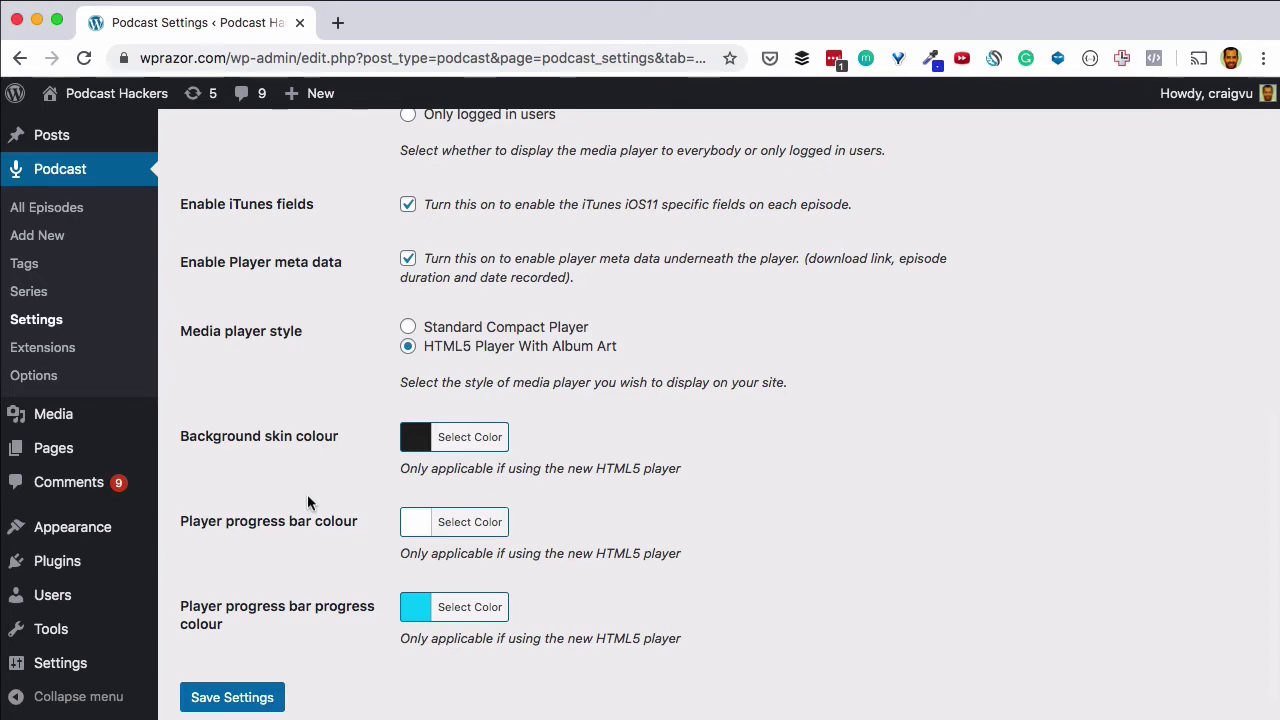
Step: Add a new podcast series named "My New Podcast"
left_click(29, 293)
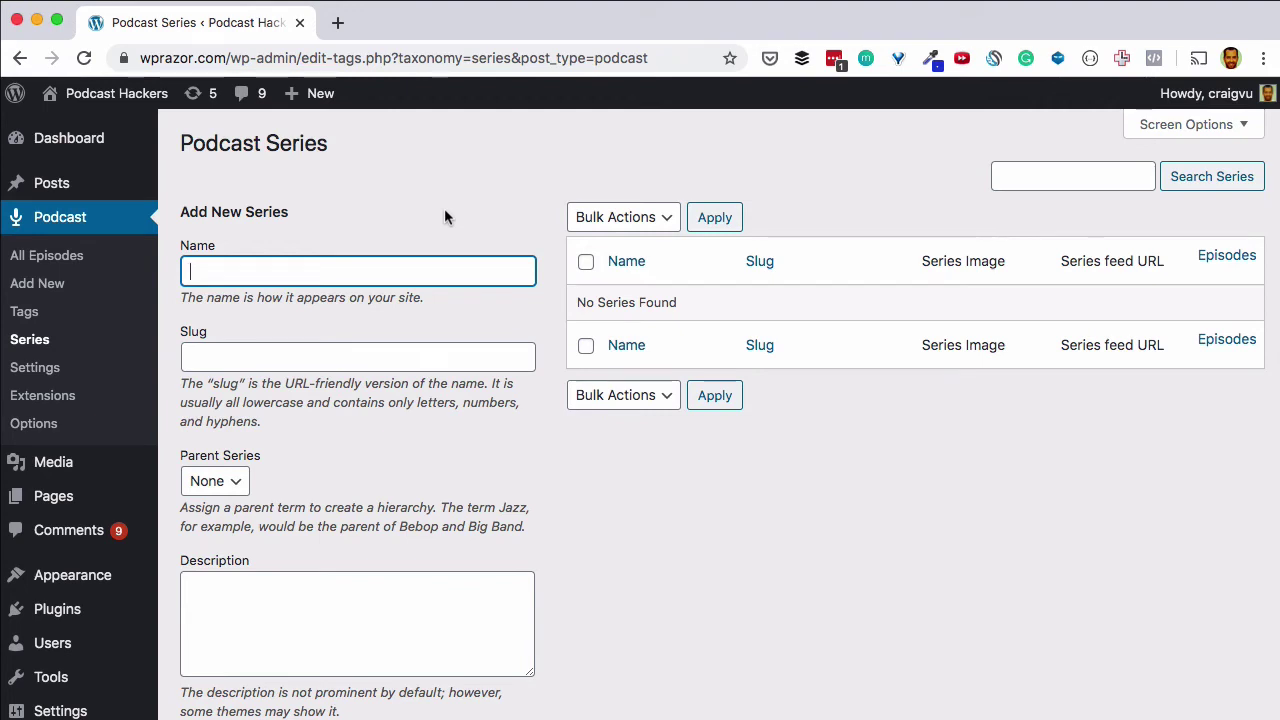
type("My New Podcast")
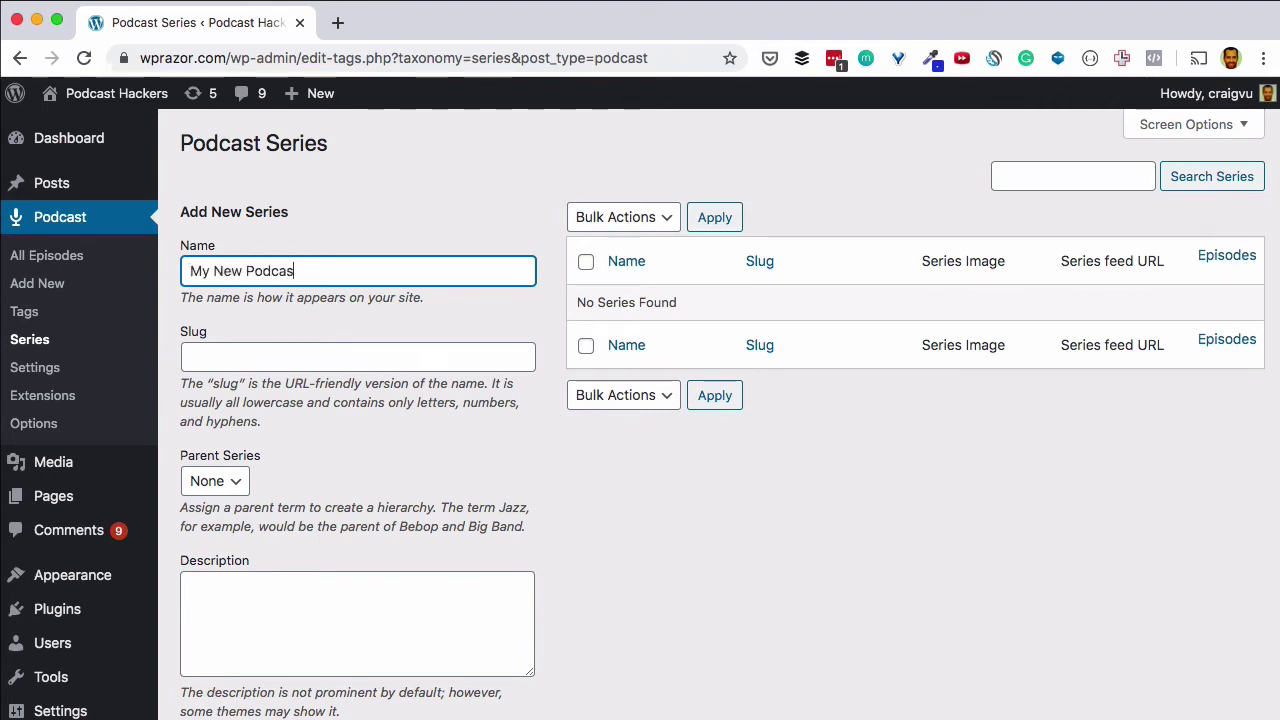
scroll(640, 413, "down", 1)
scroll(640, 413, "down", 5)
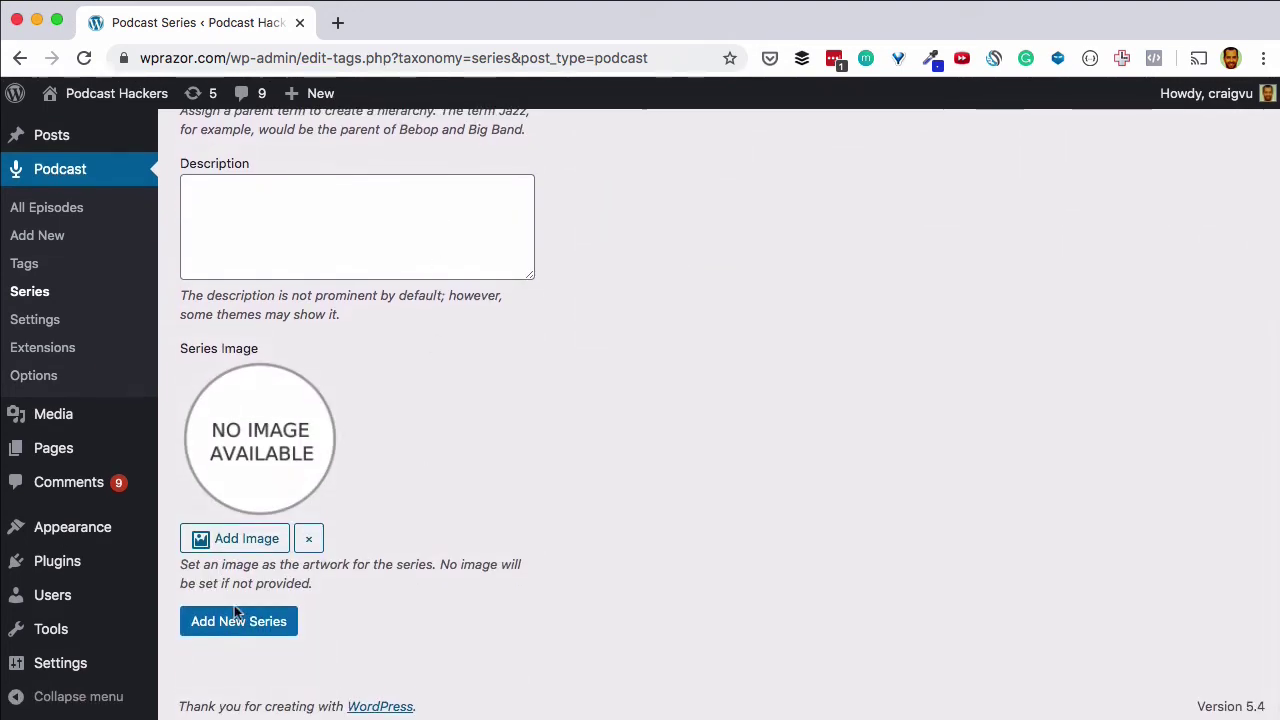
left_click(237, 620)
scroll(450, 590, "up", 5)
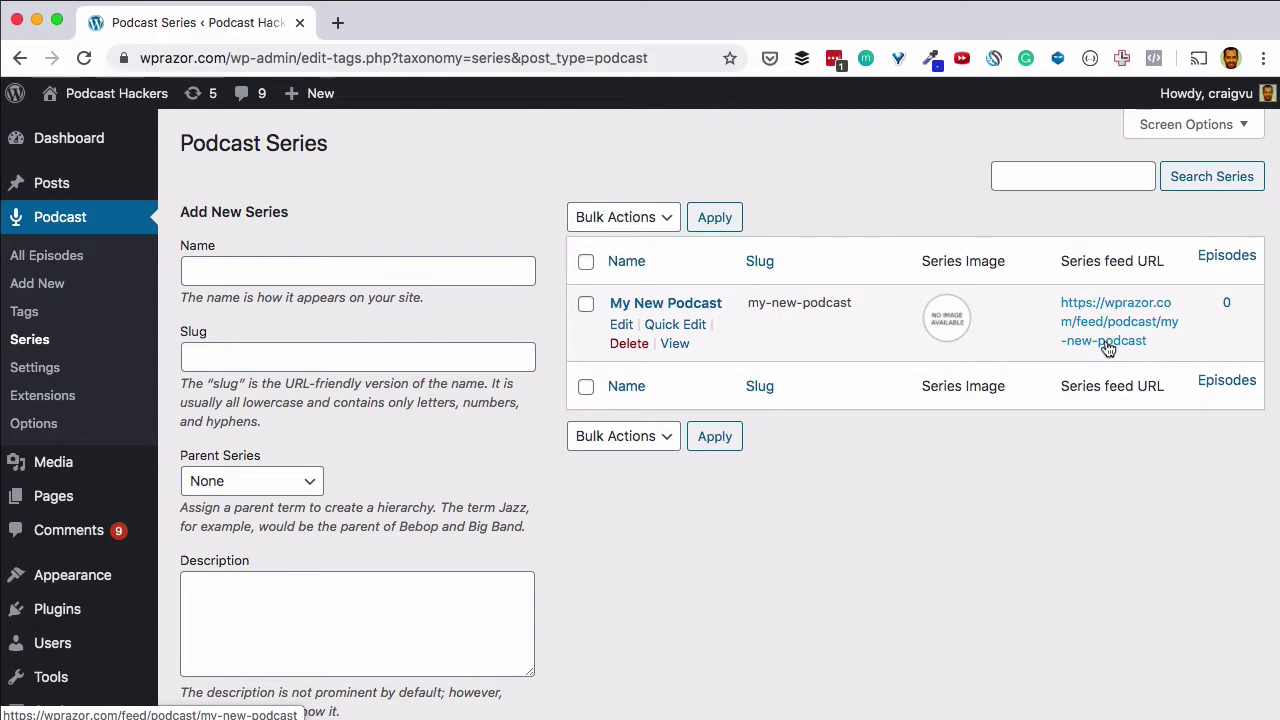
Step: In the My New Podcast series' feed details, set the description to "This is just a new podcast, not the older one." and save the settings
left_click(37, 372)
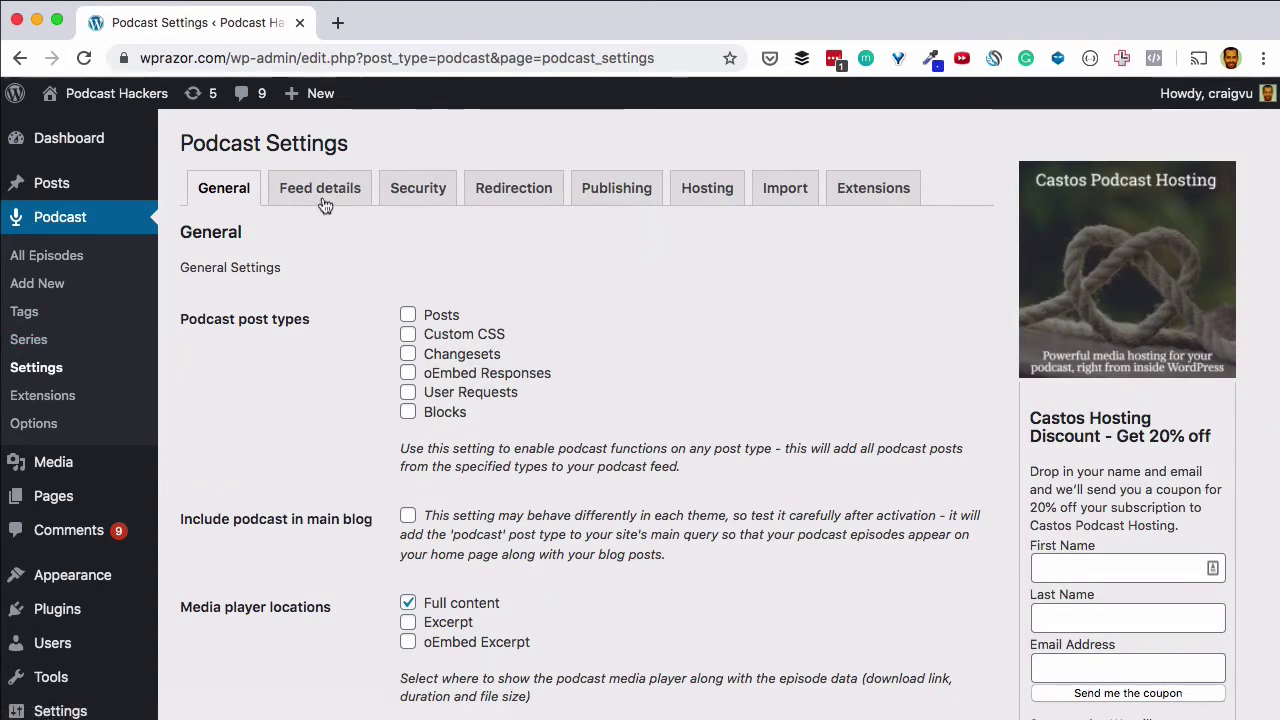
left_click(337, 184)
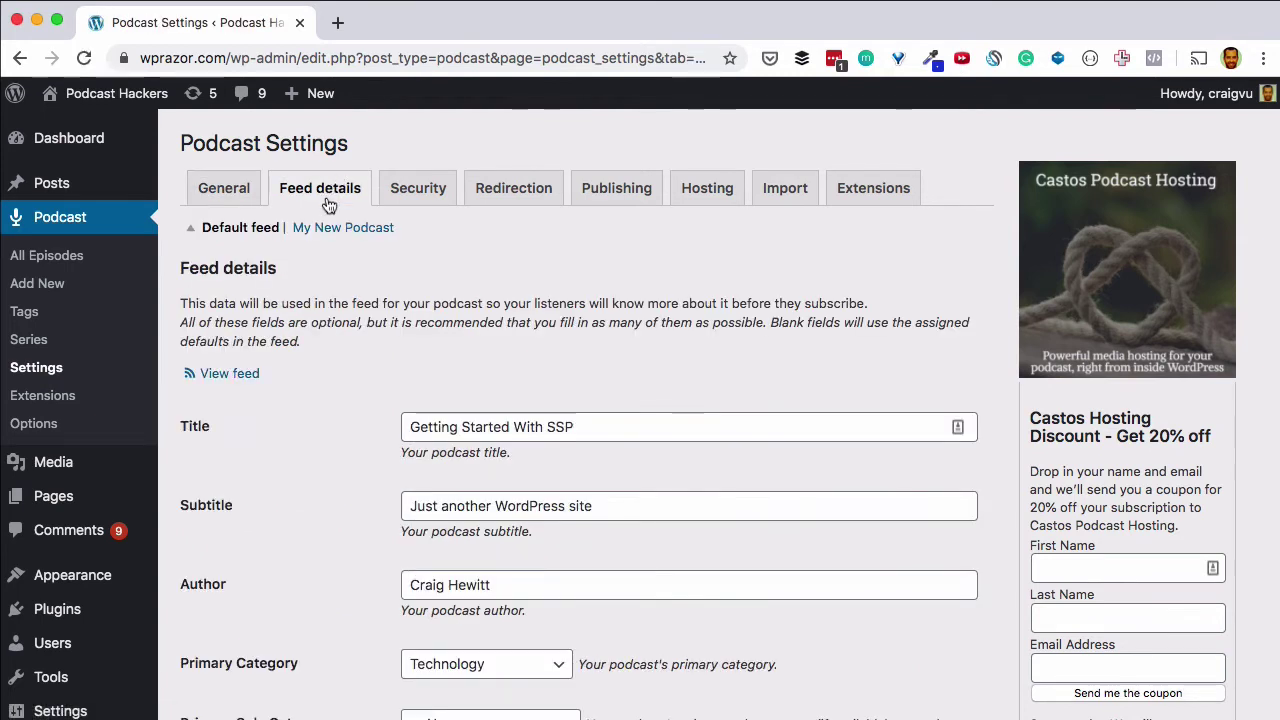
left_click(384, 232)
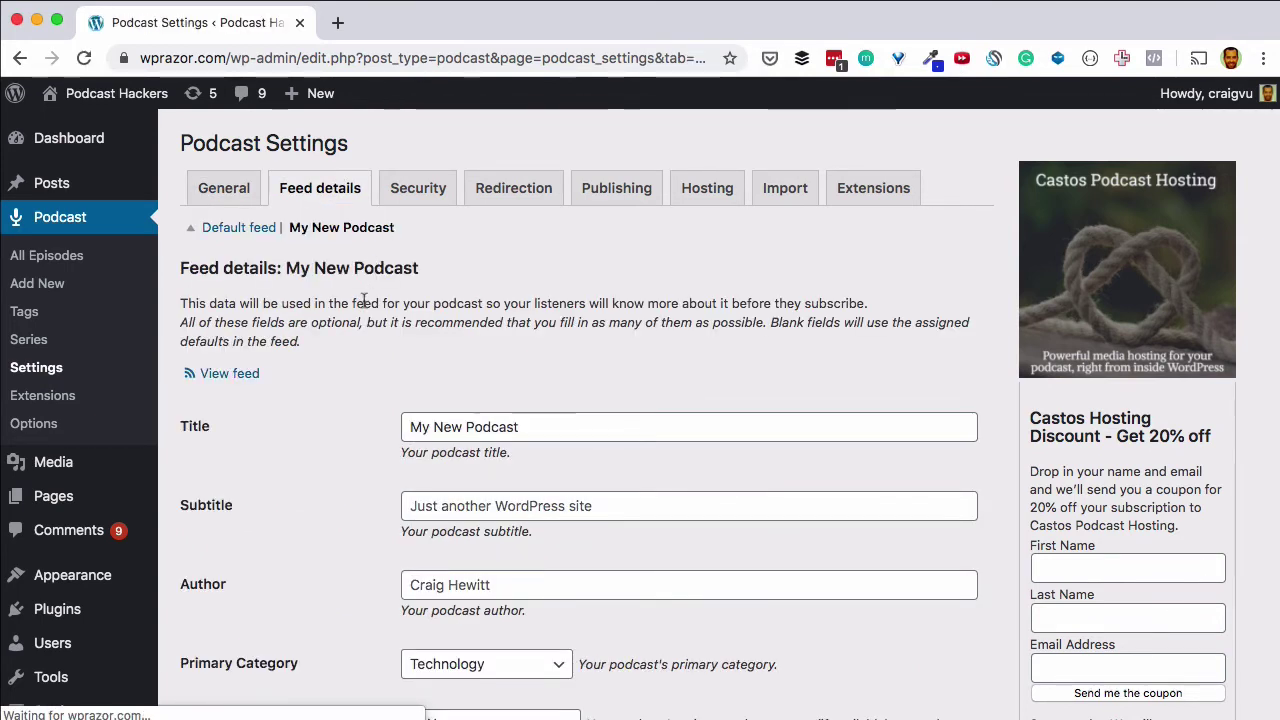
scroll(519, 386, "down", 2)
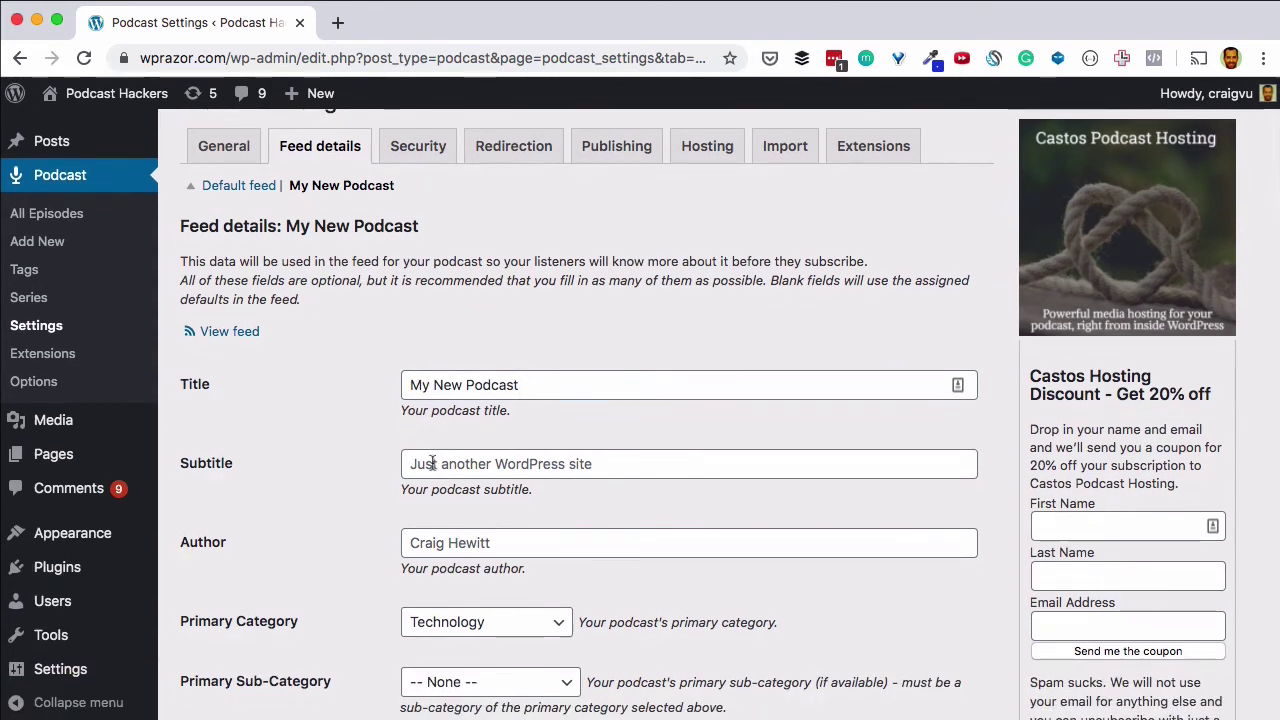
scroll(571, 462, "down", 3)
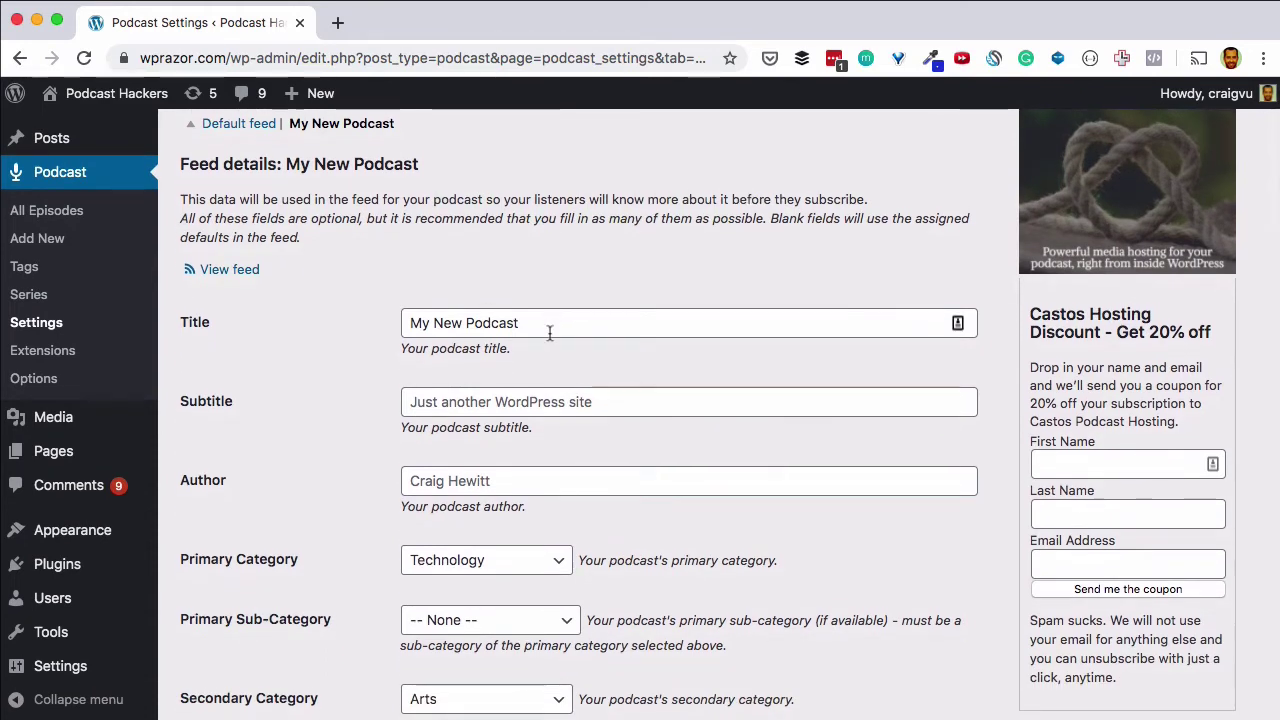
scroll(550, 335, "down", 5)
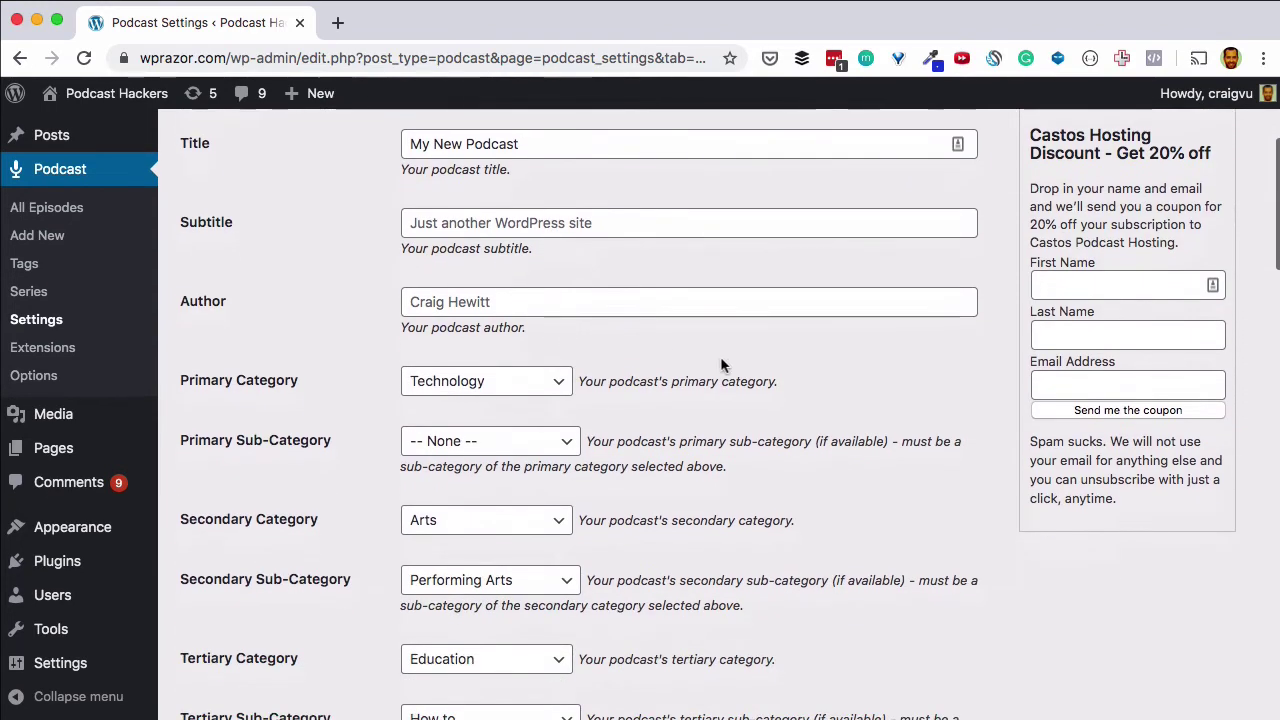
scroll(720, 358, "down", 3)
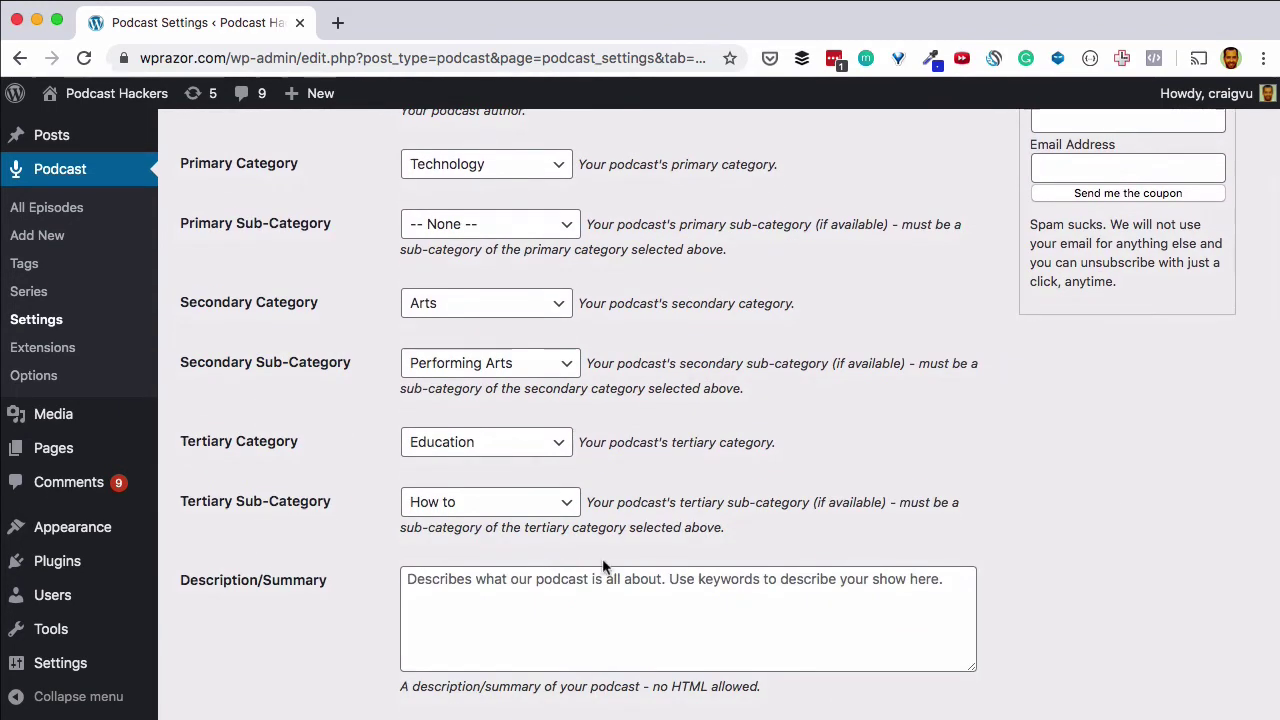
left_click(588, 575)
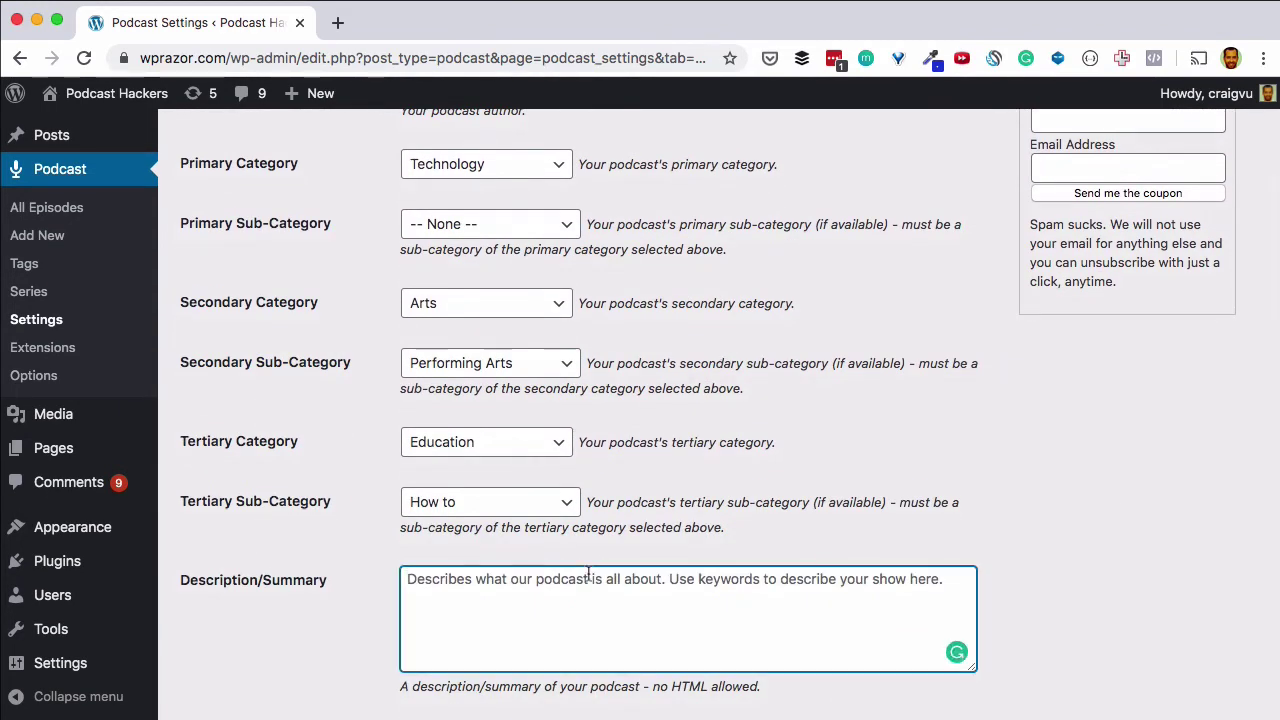
type("This is just a new ")
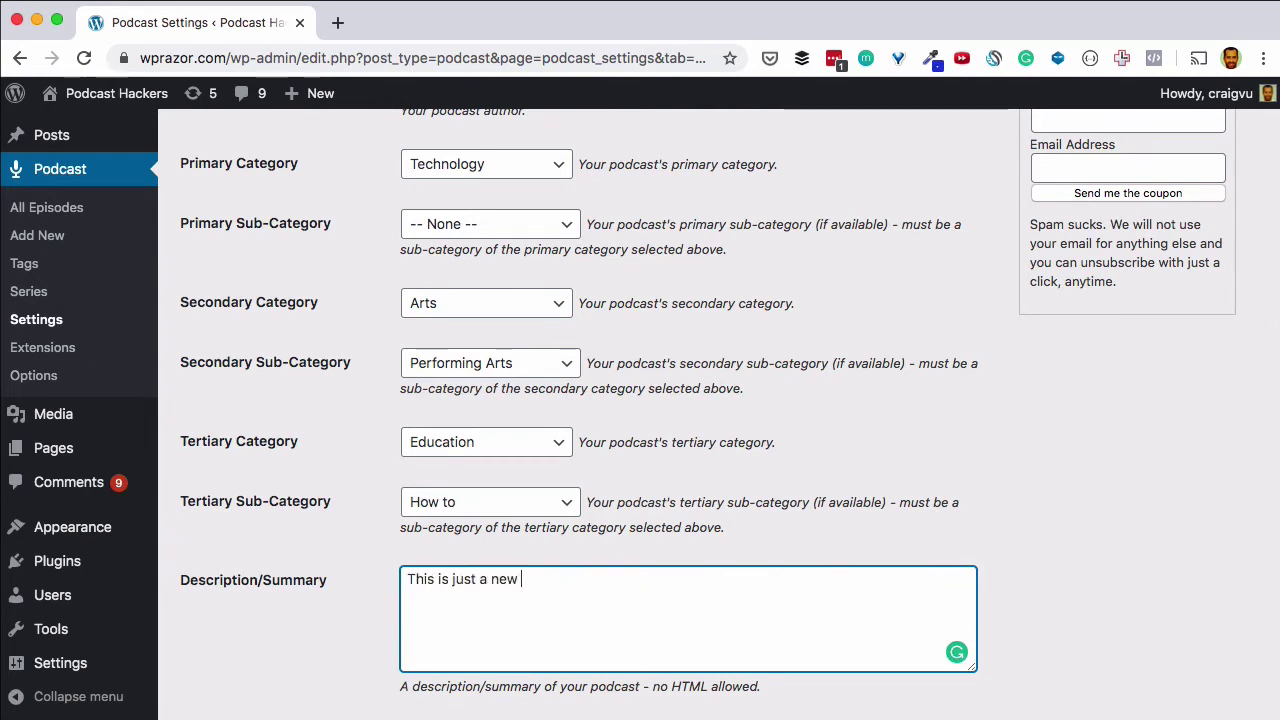
type("podcast, not the older one.")
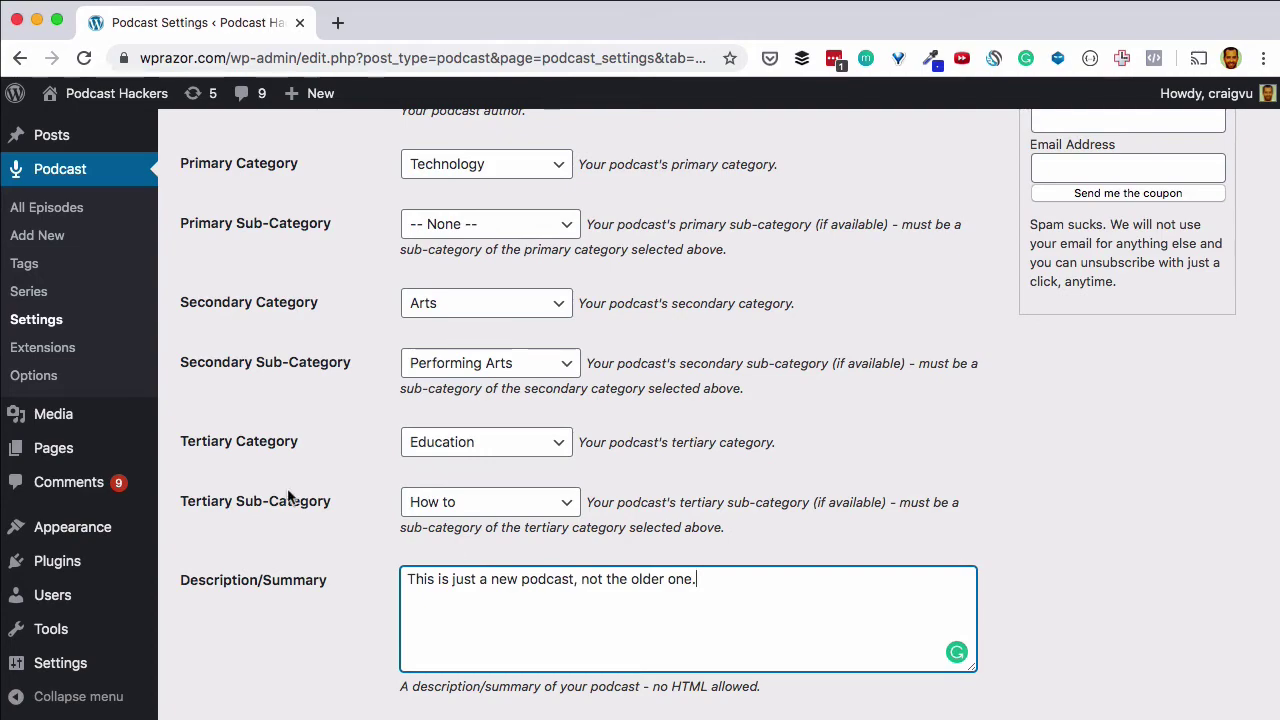
scroll(288, 494, "down", 15)
scroll(287, 497, "down", 5)
left_click(222, 620)
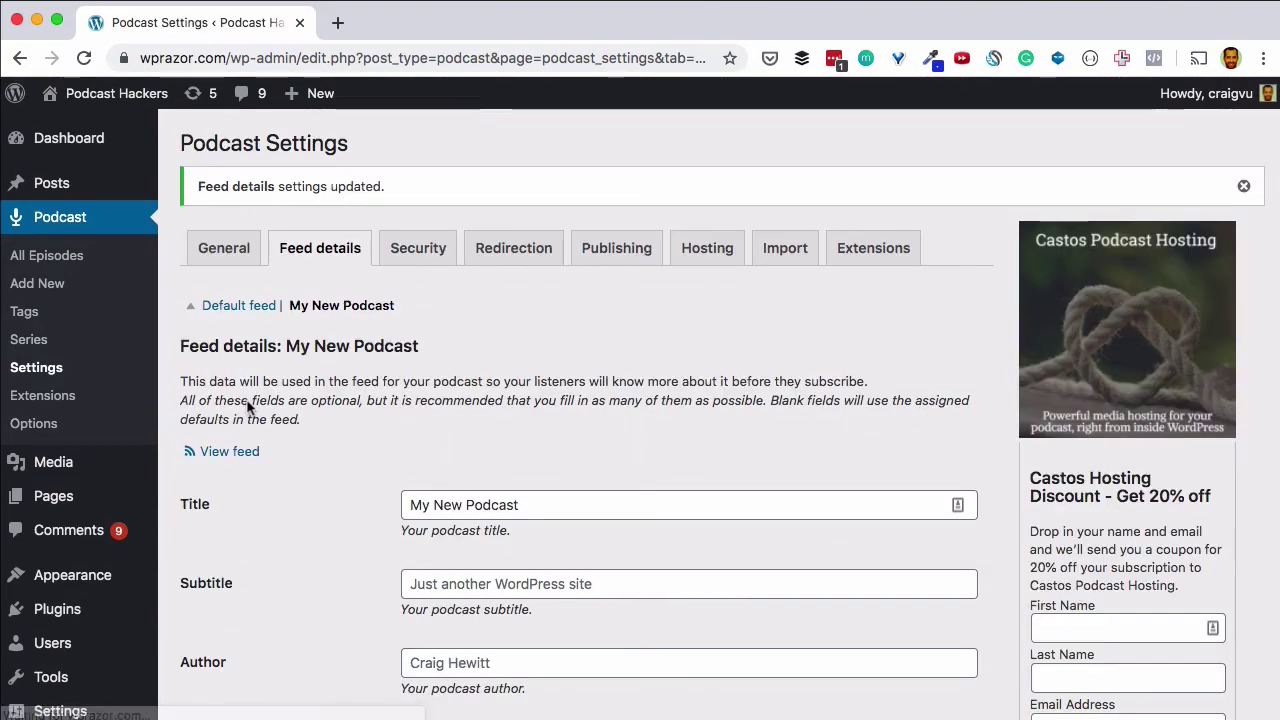
Step: View the default podcast's RSS feed page and its feed URL, and return to the podcast settings
left_click(247, 316)
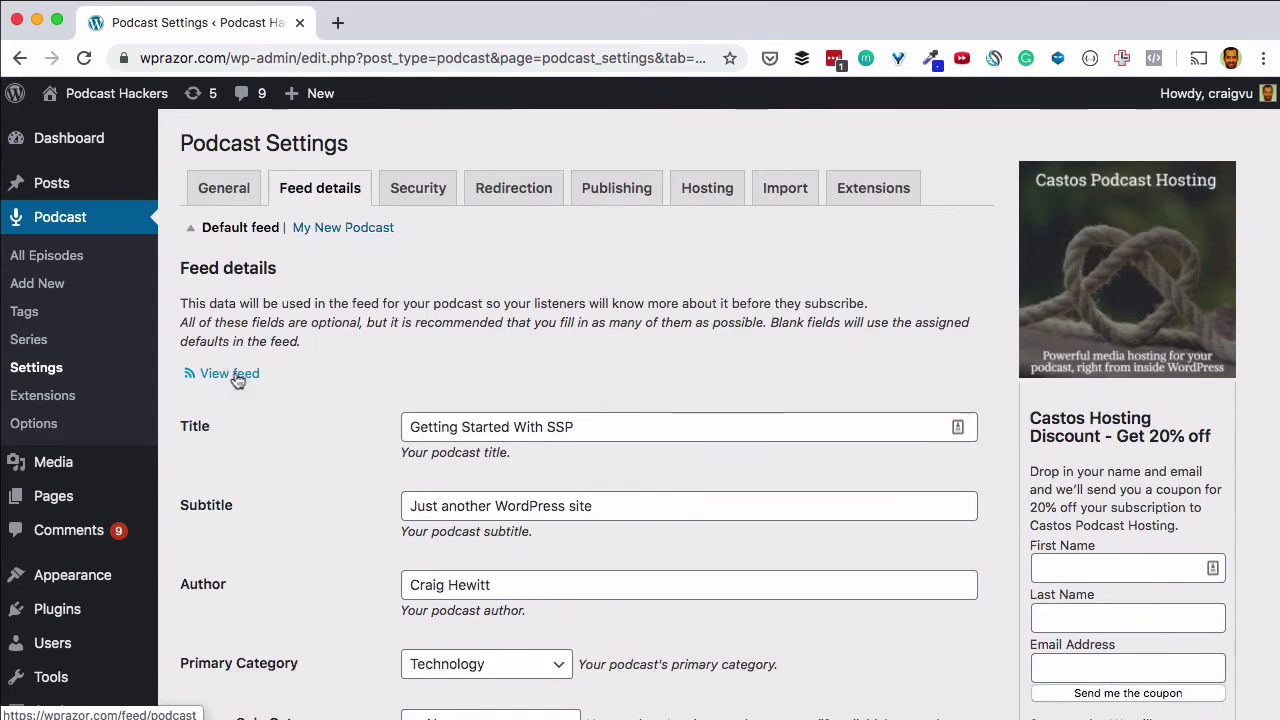
left_click(232, 372)
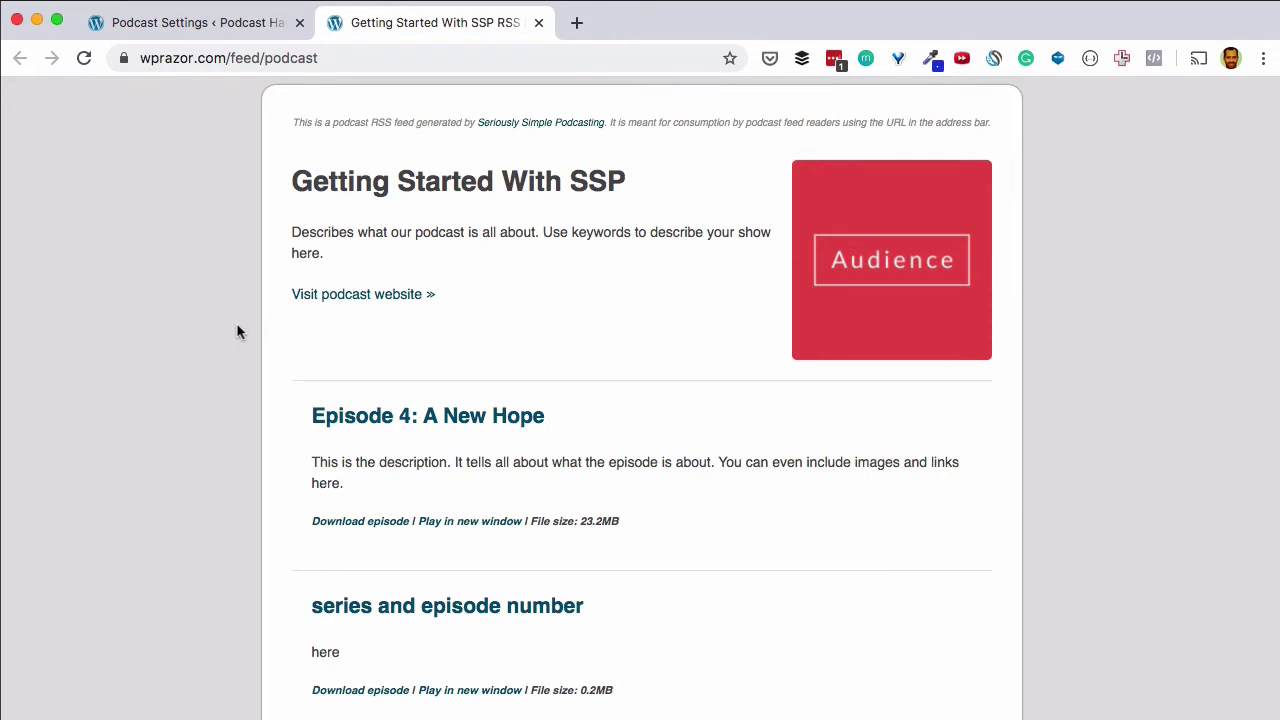
left_click(249, 58)
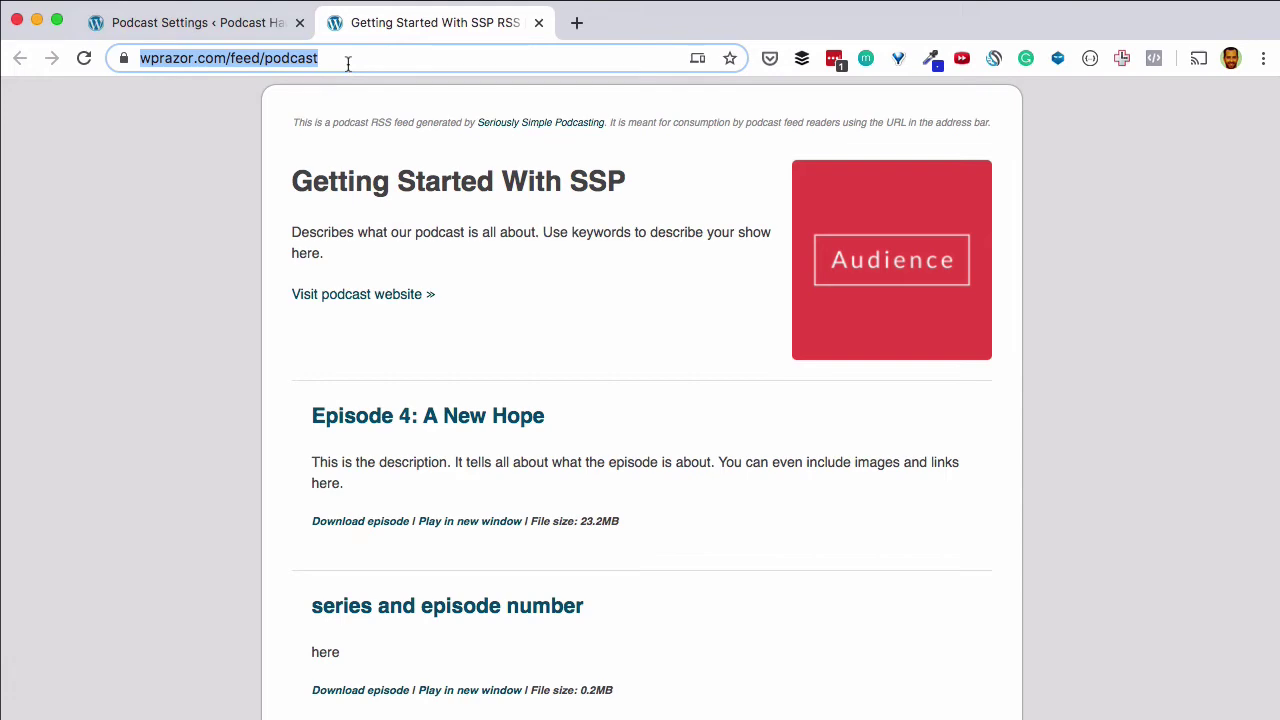
left_click(537, 23)
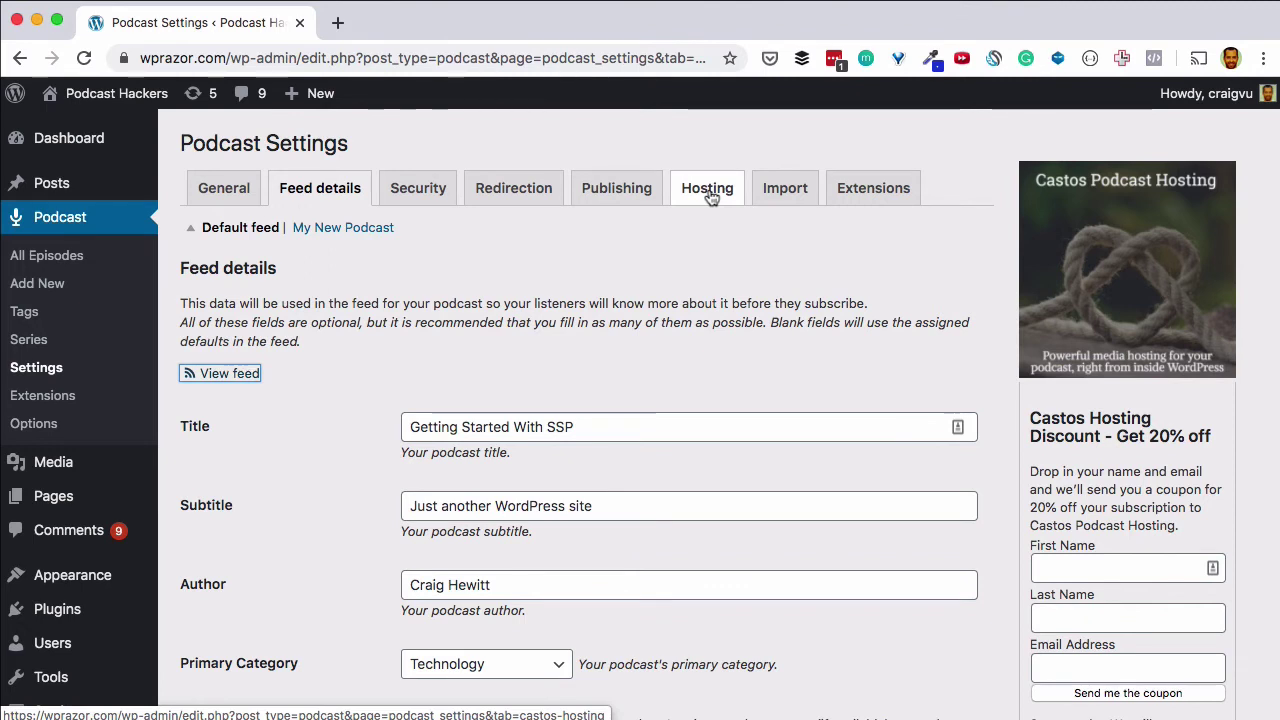
Step: Connect the site to Castos hosting with the account email and the Castos API token, validate the credentials and save the settings
left_click(711, 196)
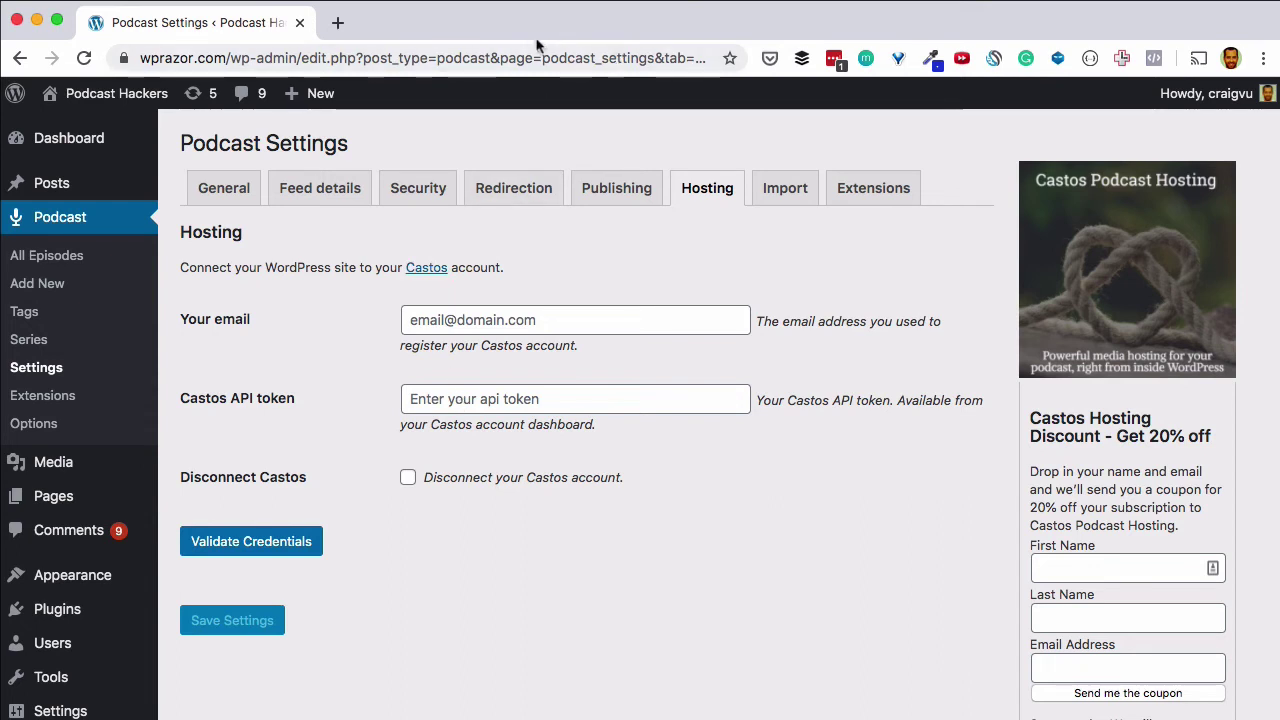
left_click(575, 320)
type("hell")
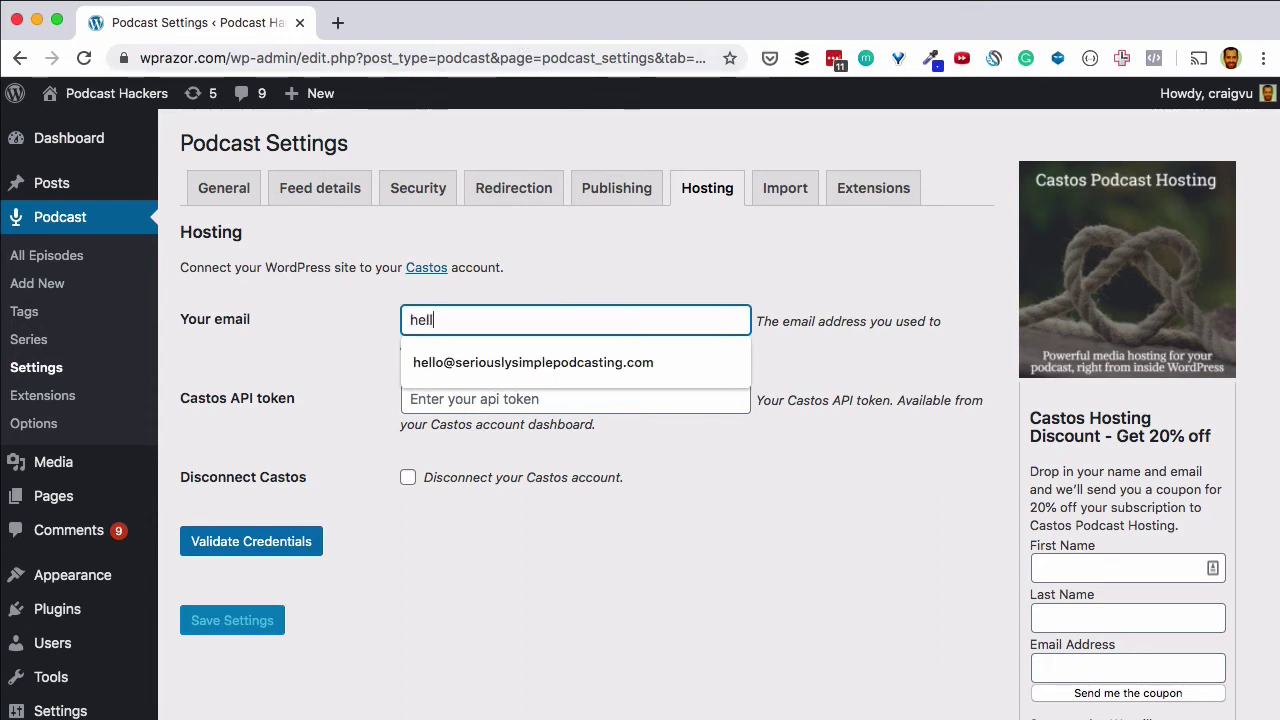
key("Down")
key("Return")
key("Tab")
key("super+v")
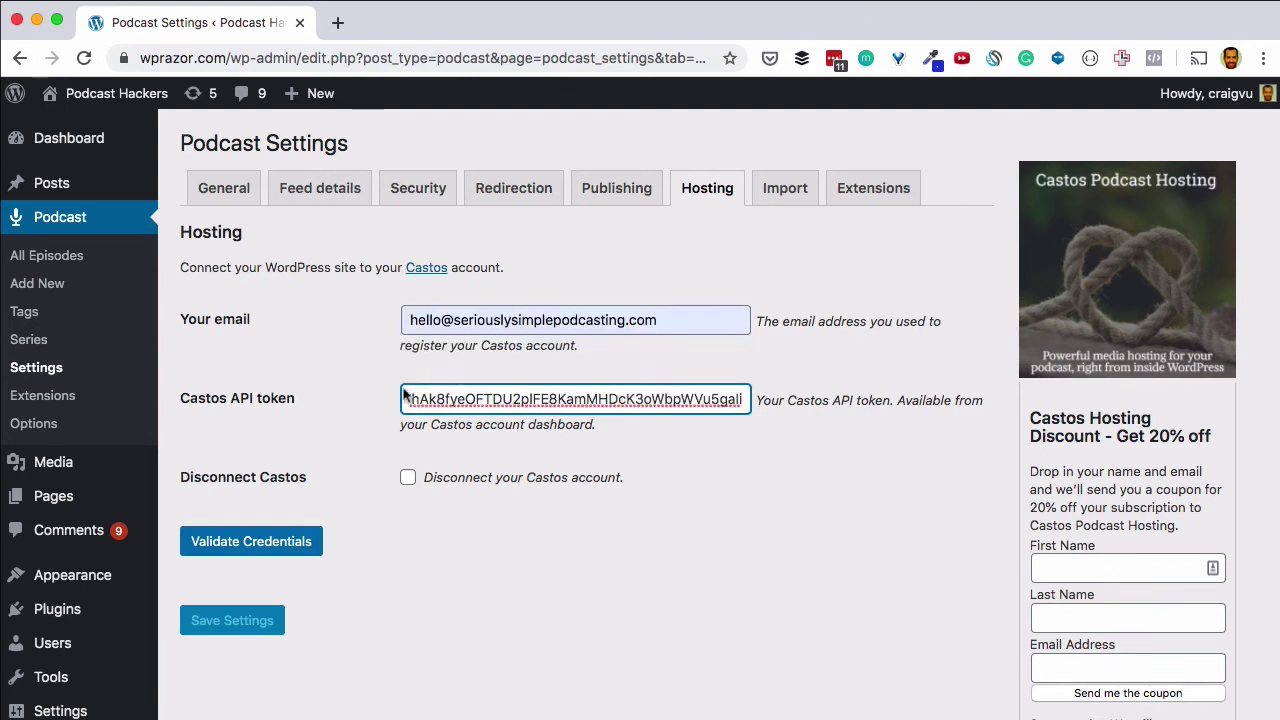
left_click(258, 538)
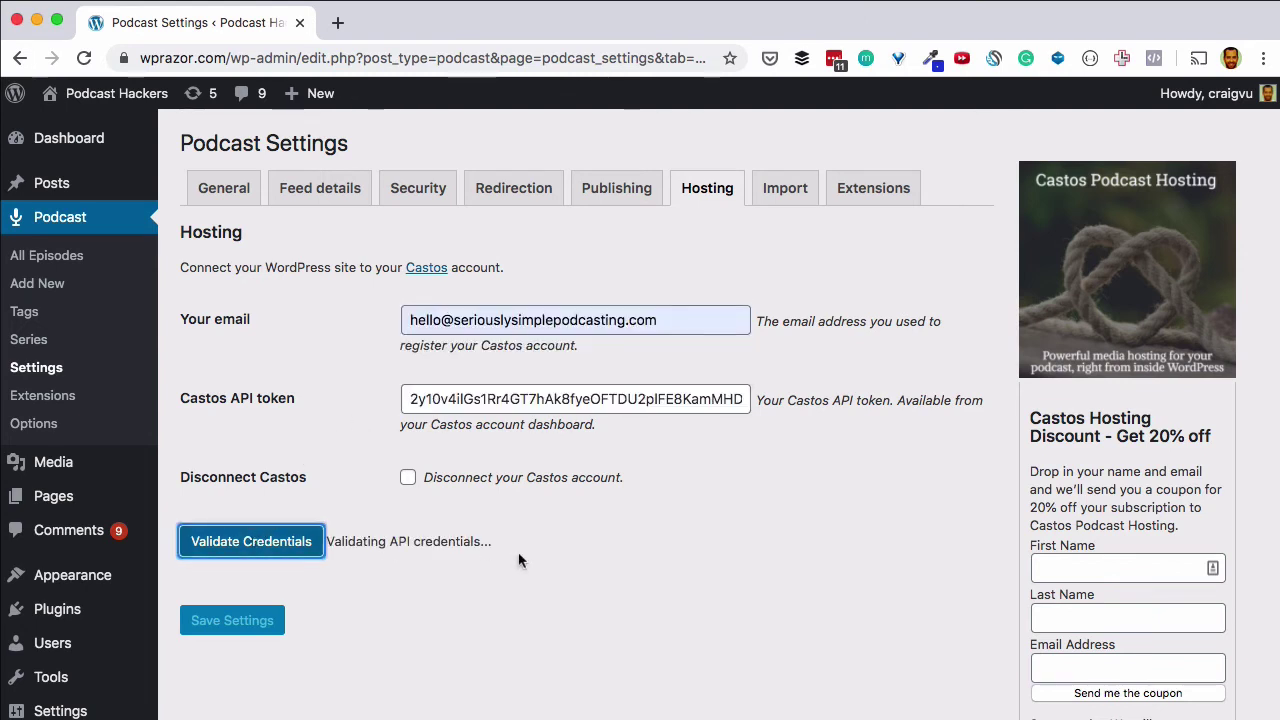
left_click(251, 621)
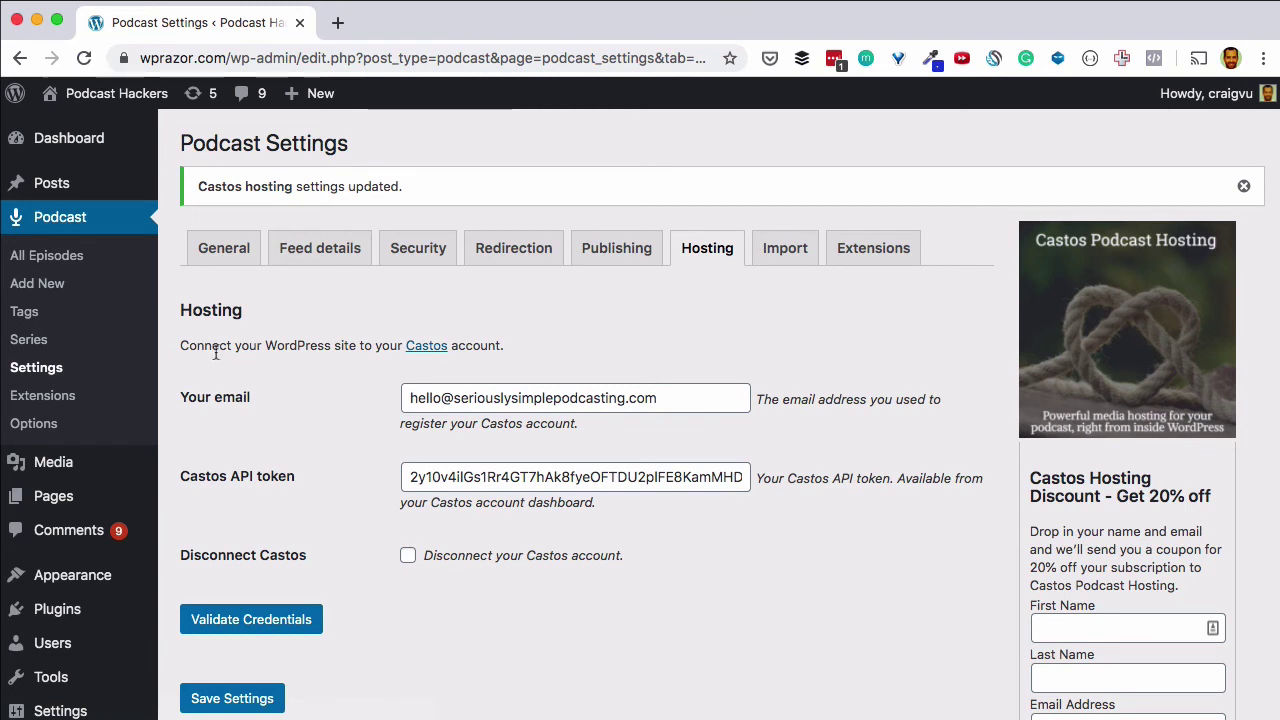
Step: Start a new podcast episode titled "Episode 1: The Phantom Menace" with the body text "Quick description"
left_click(40, 284)
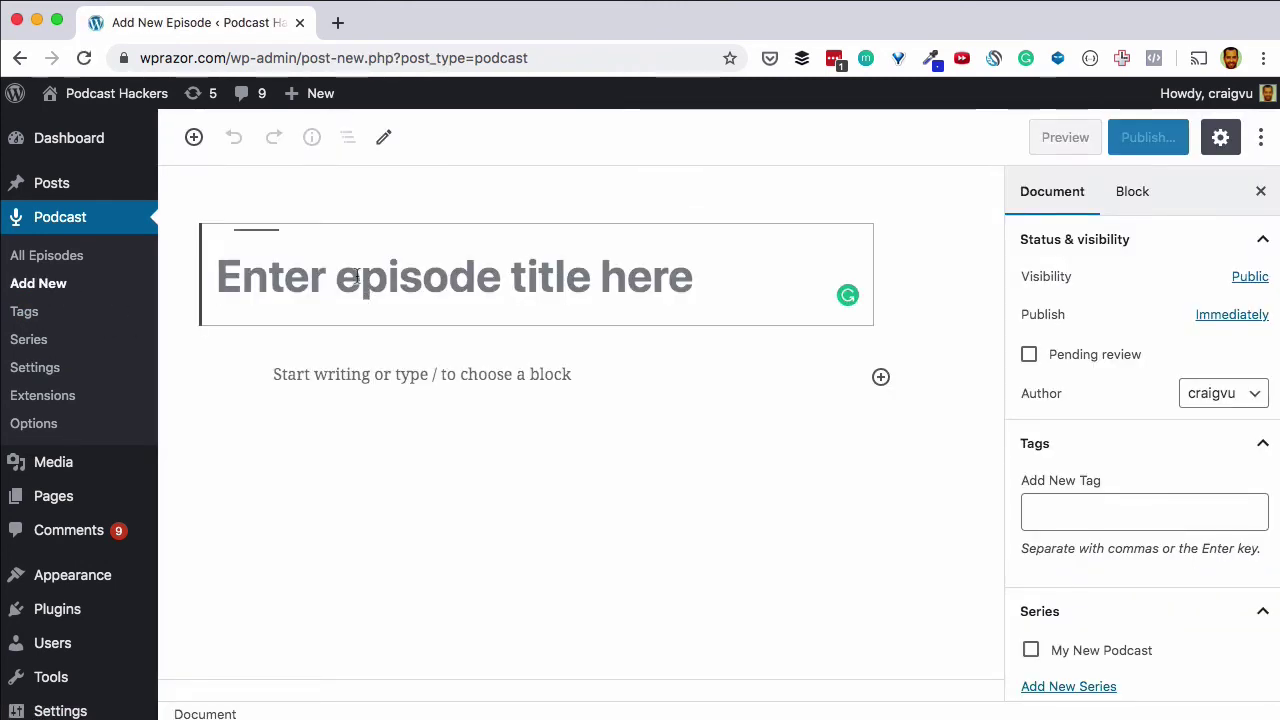
type("Episode 1: The")
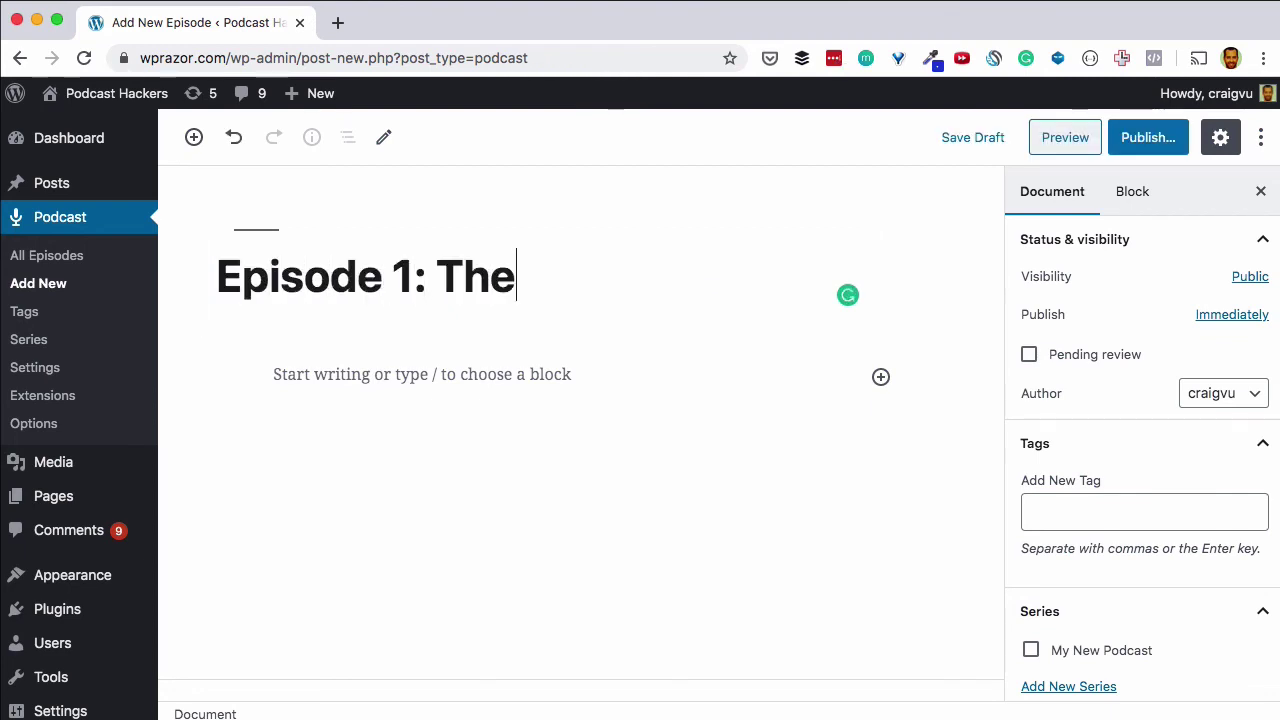
type(" Phantom Menace")
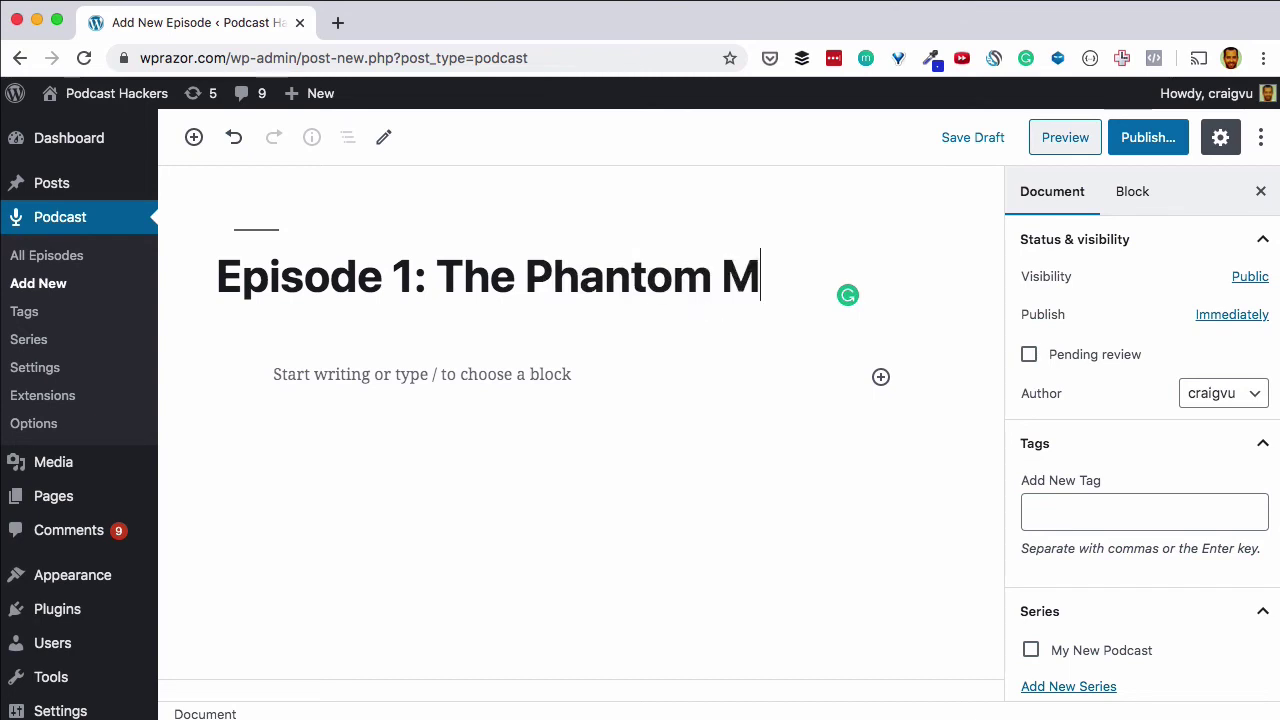
left_click(455, 432)
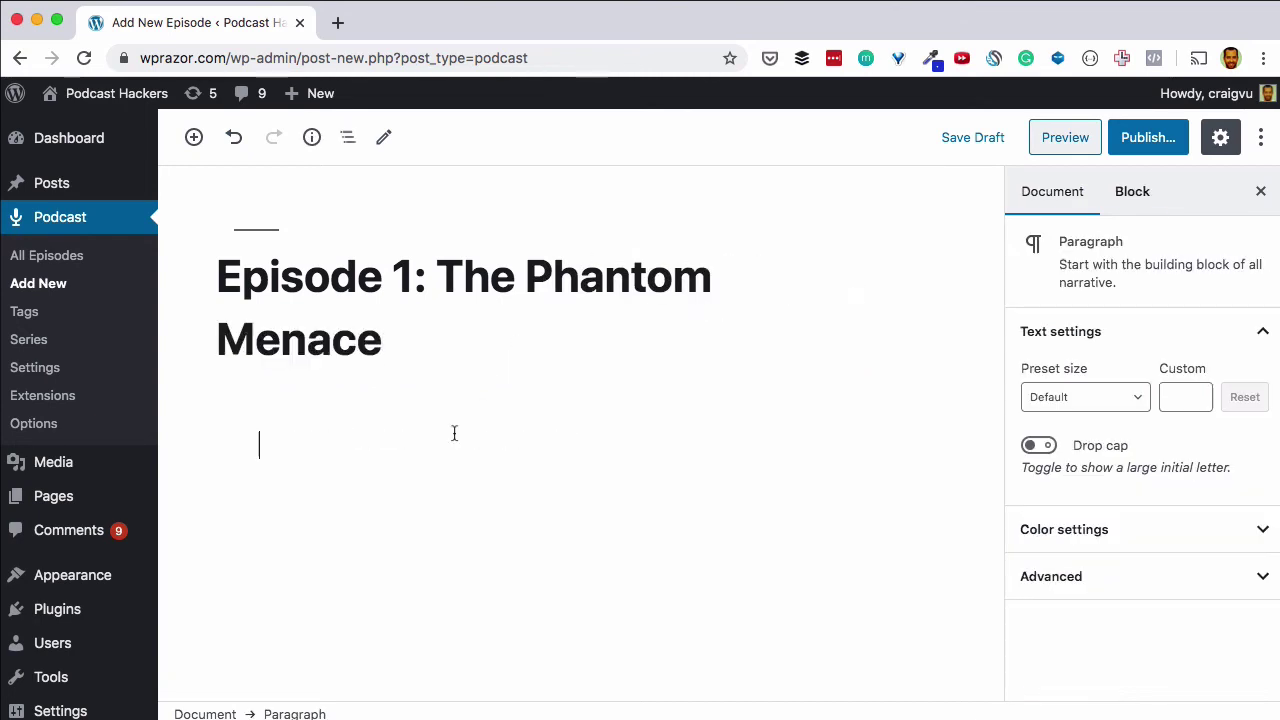
type("Quick description")
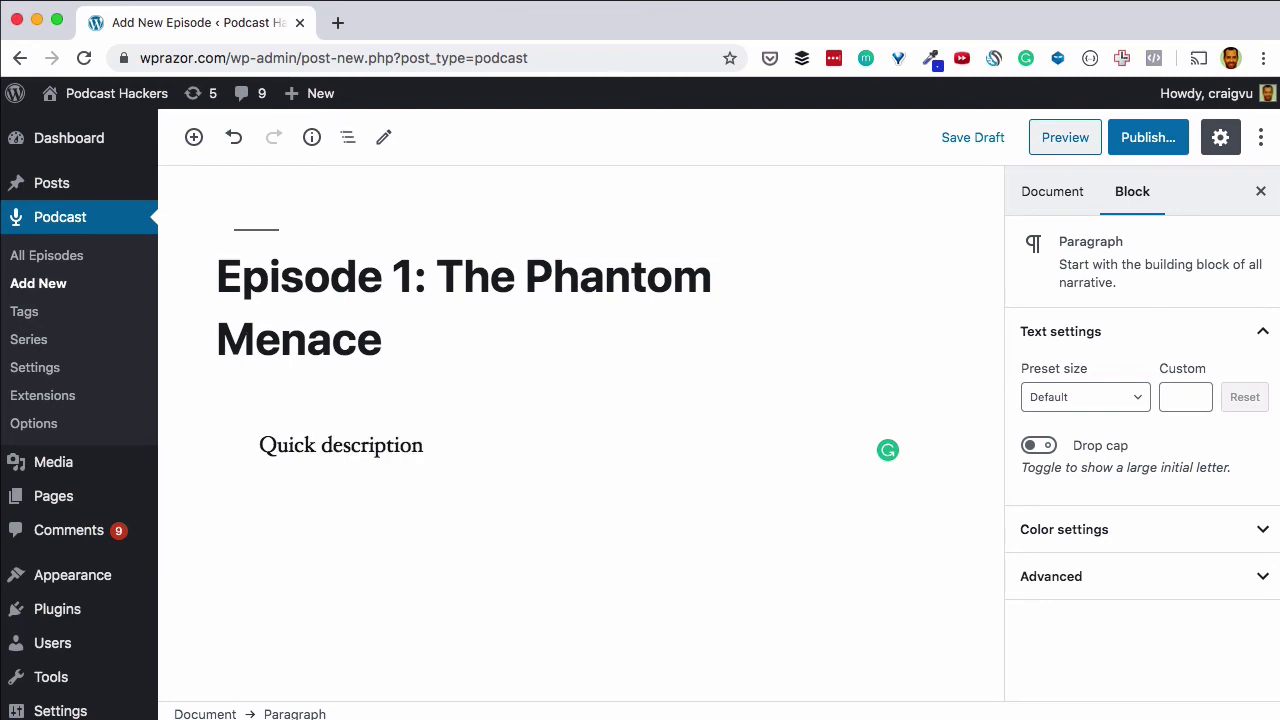
Step: Upload Demo5 RAW.mp3 from the Downloads folder as the audio episode's podcast file and publish the episode
scroll(533, 433, "down", 10)
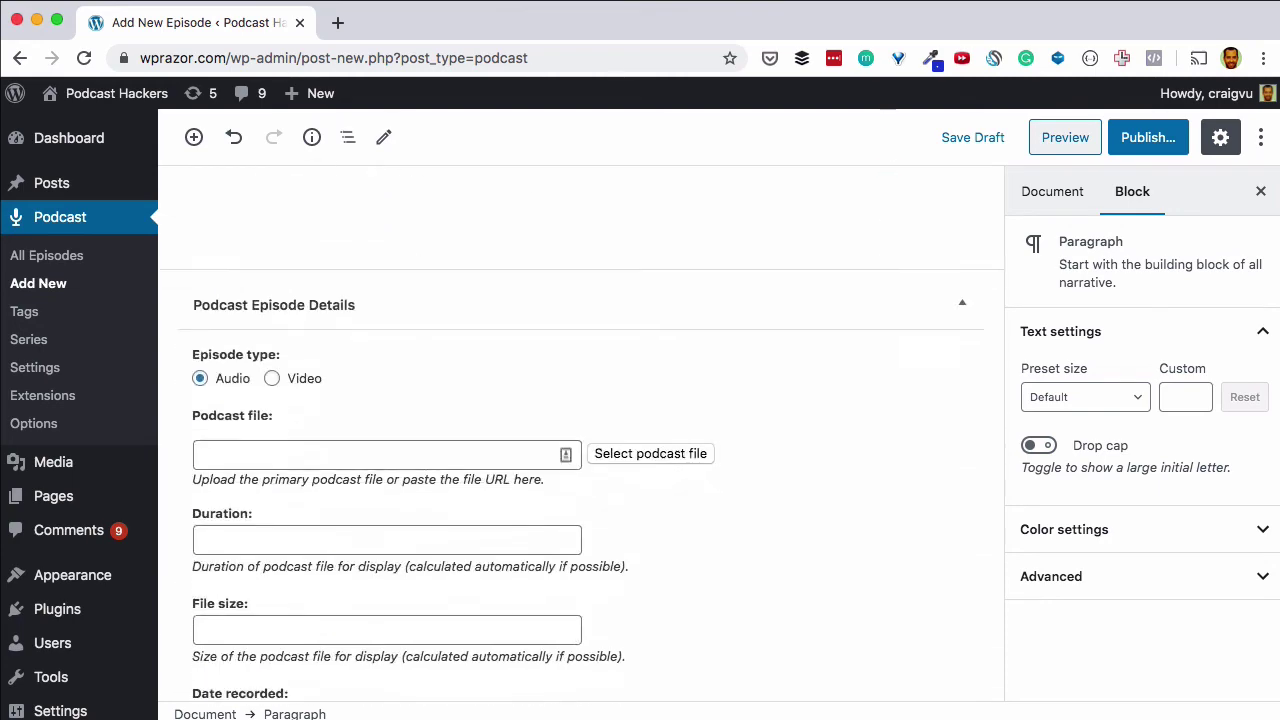
left_click(638, 373)
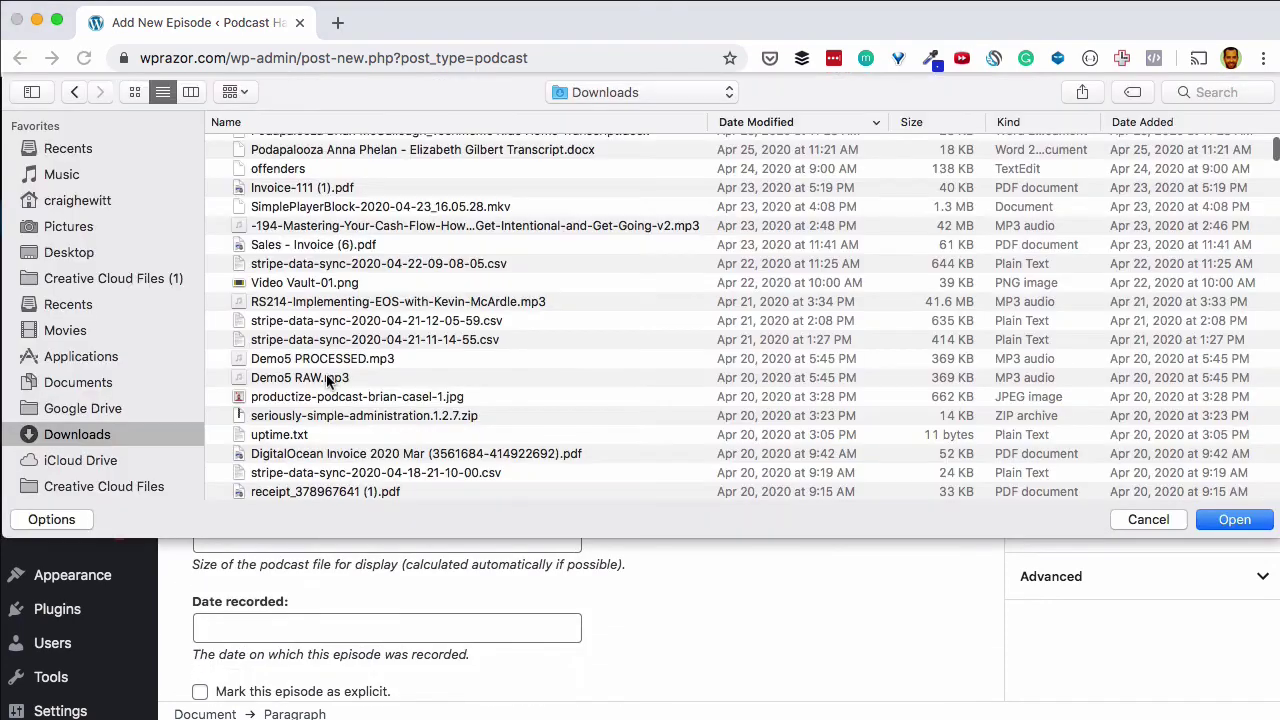
double_click(330, 373)
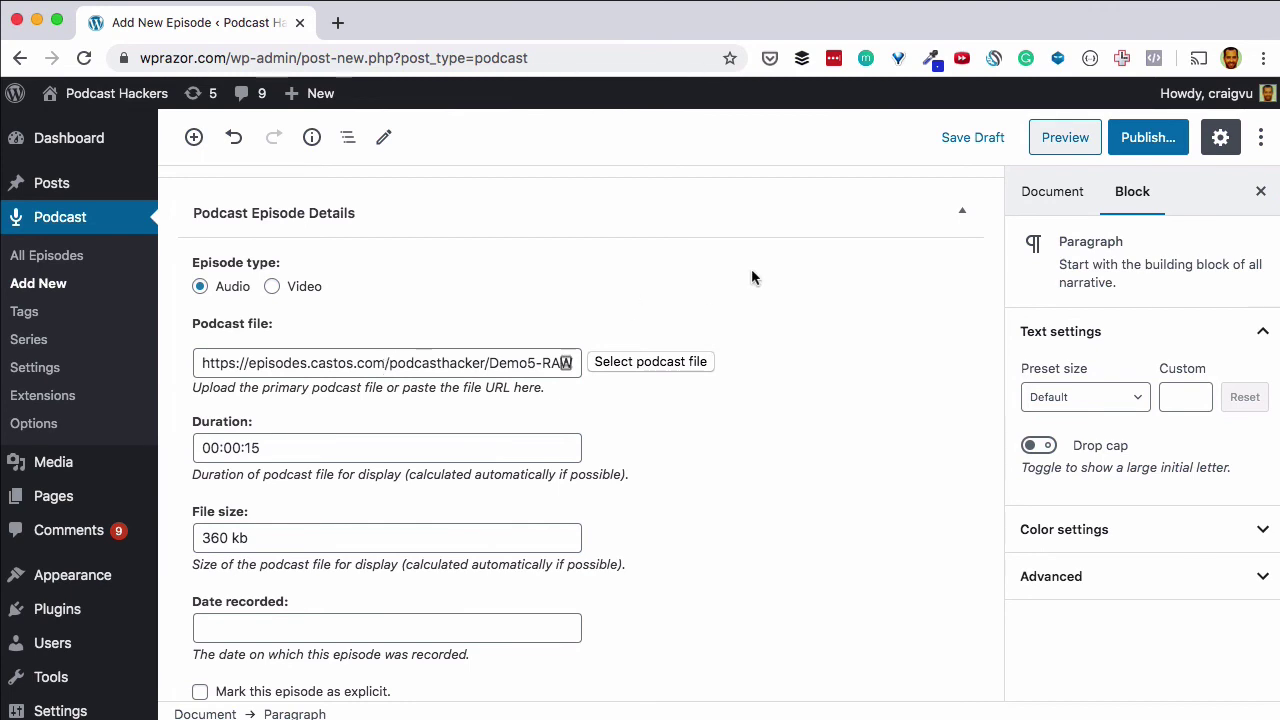
left_click(1148, 145)
left_click(1146, 141)
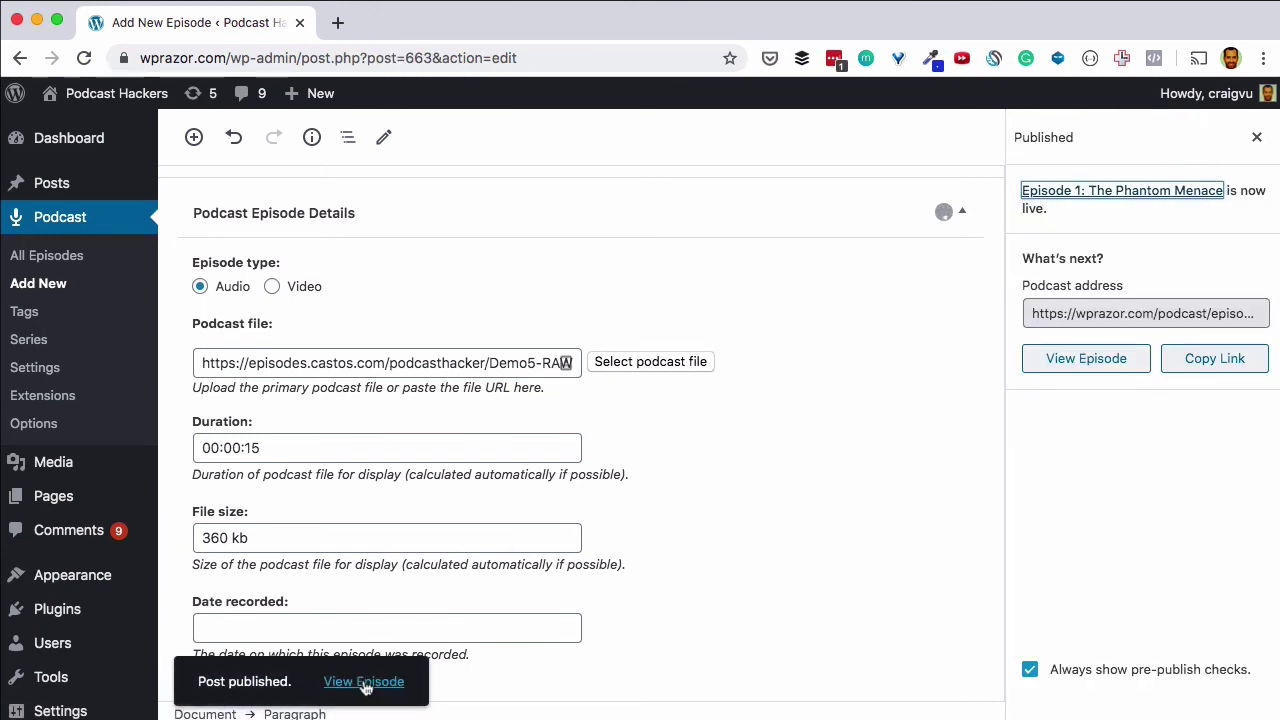
Step: View the published episode's page on the site and play its audio in the embedded player
left_click(364, 683)
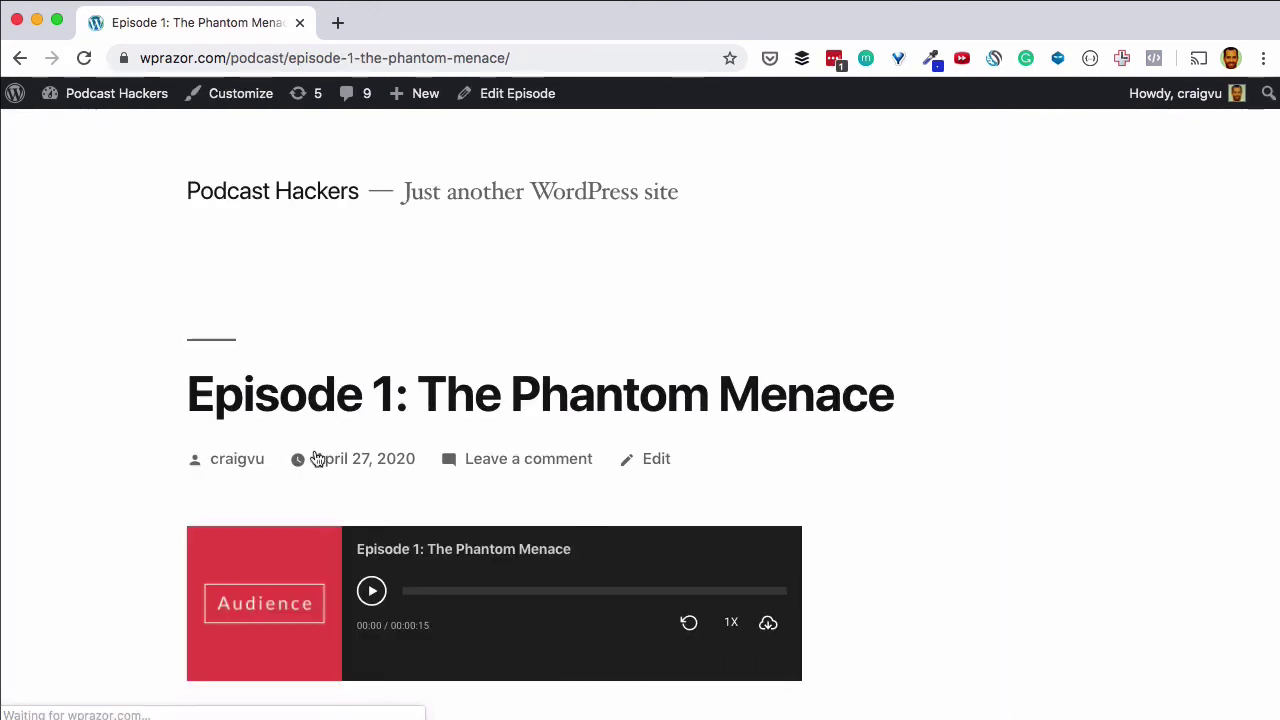
scroll(309, 410, "down", 2)
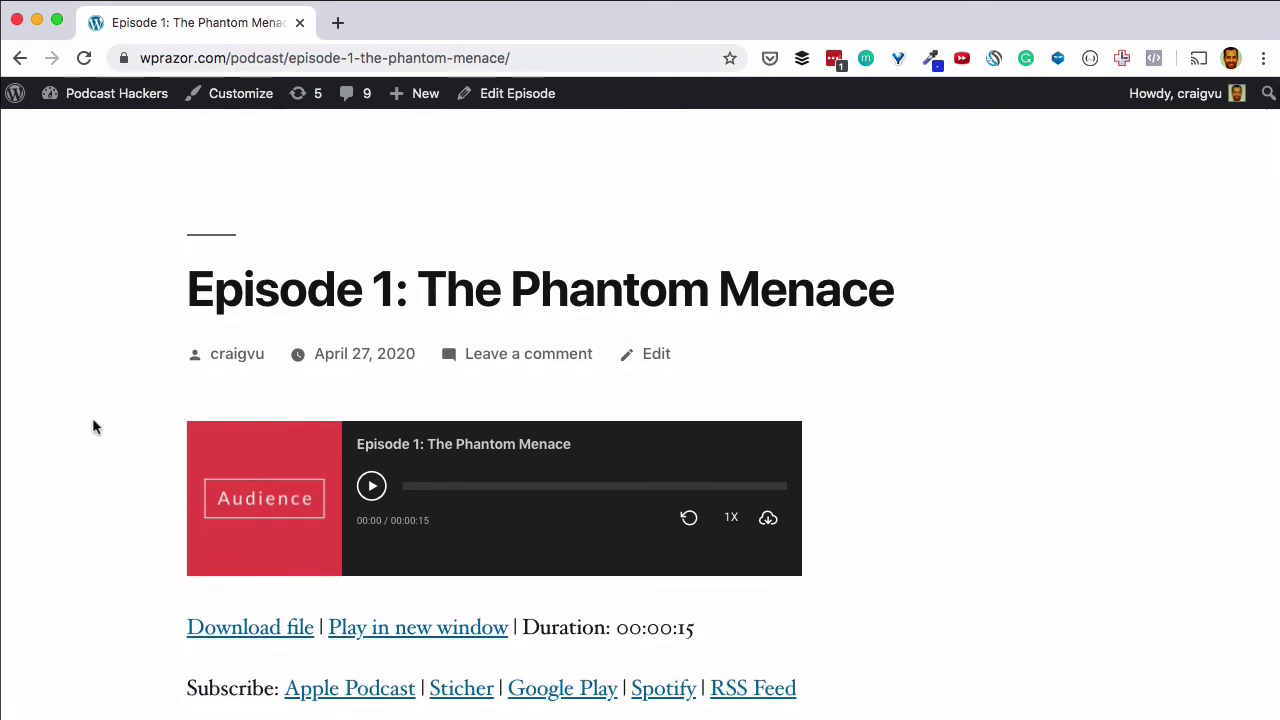
scroll(95, 427, "down", 1)
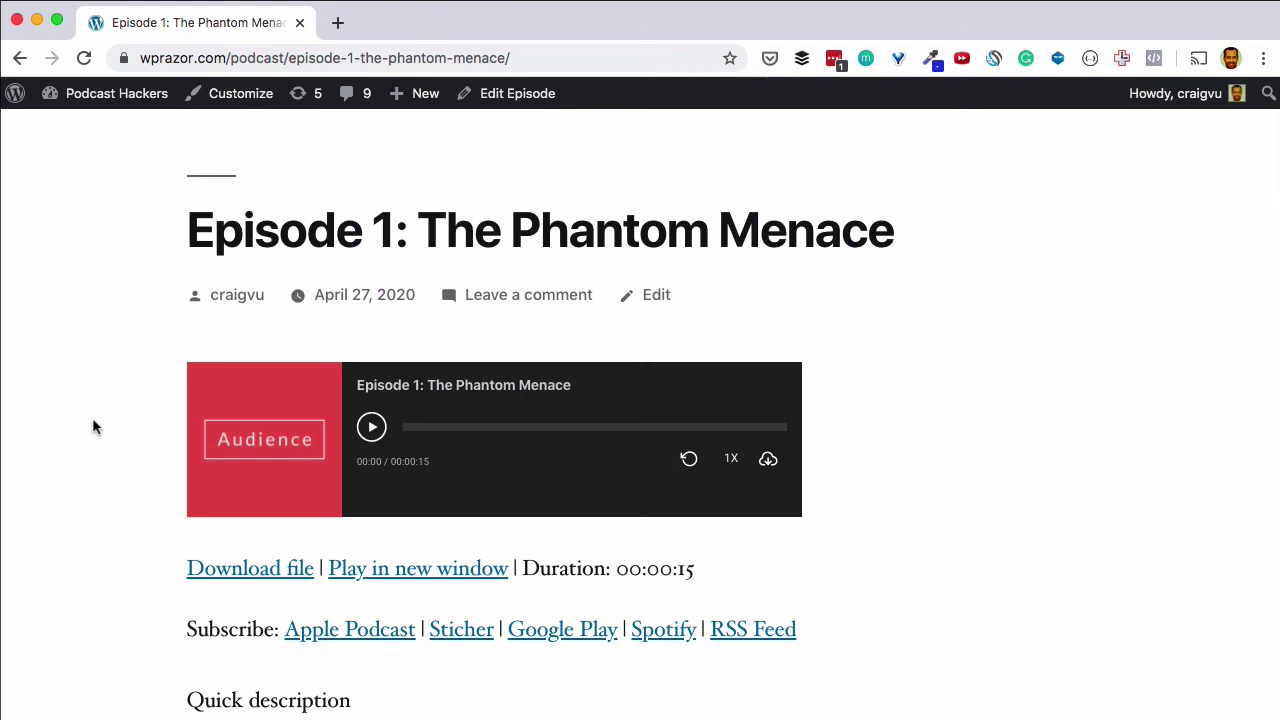
left_click(372, 427)
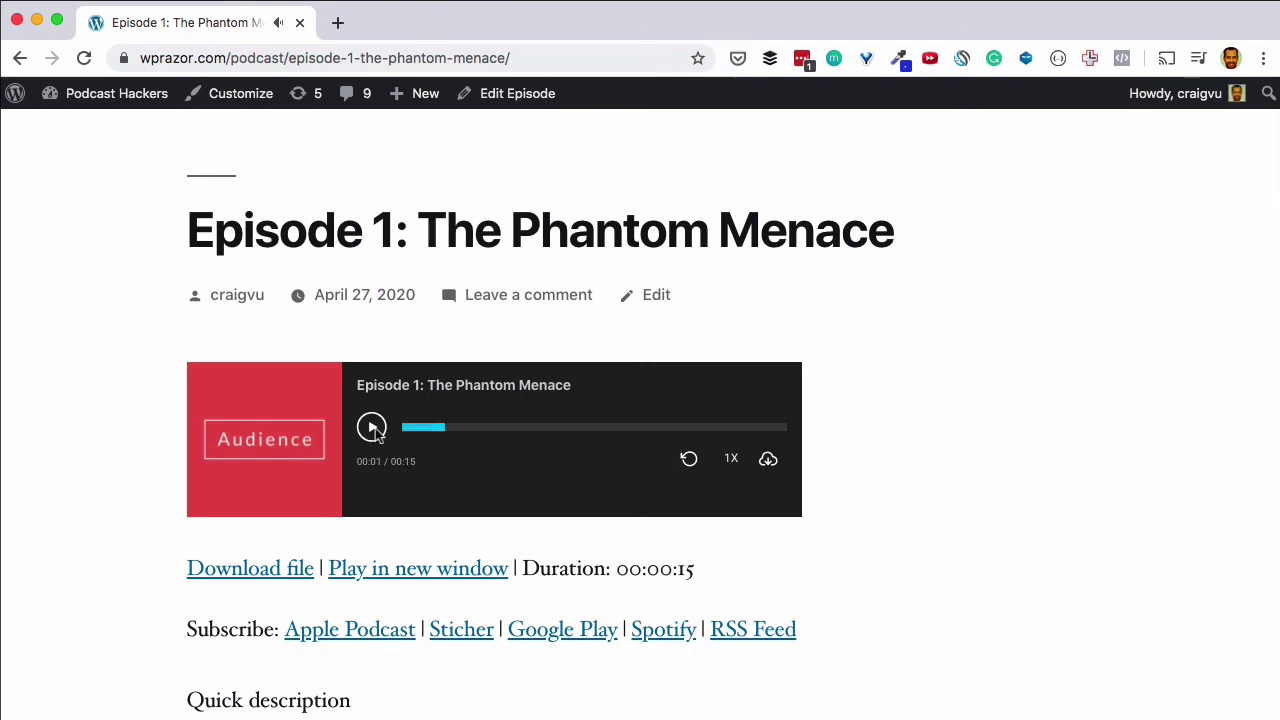